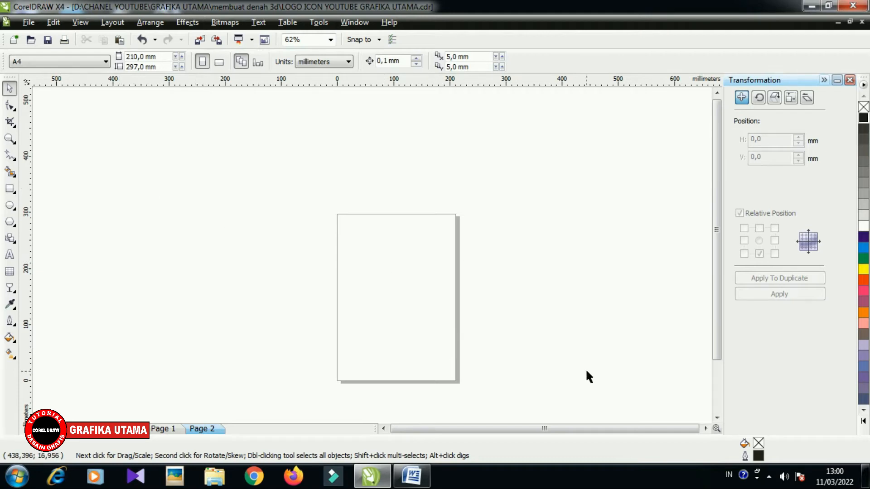
- Add the artistic text "desain grafis" near the top of the page and enlarge it to about 81 pt
{"action": "scroll", "coordinate": [152, 251], "scroll_direction": "down", "scroll_amount": 2}
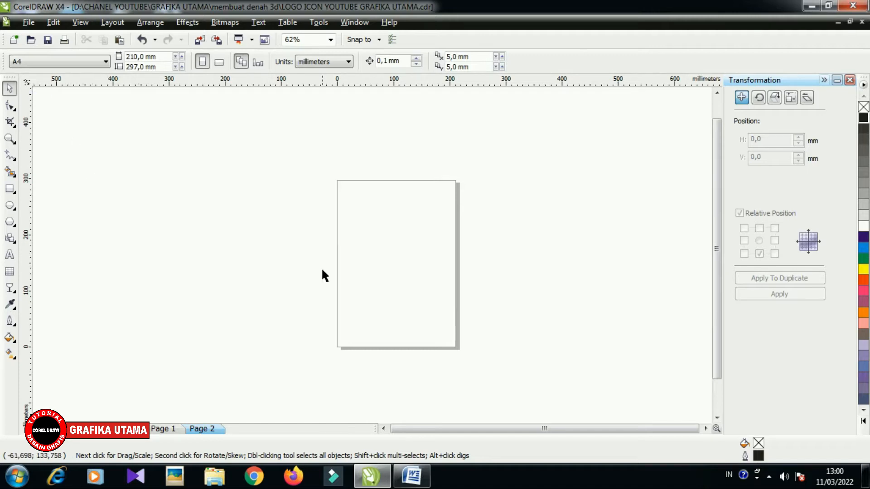
{"action": "key", "text": "z"}
{"action": "left_click", "coordinate": [371, 212]}
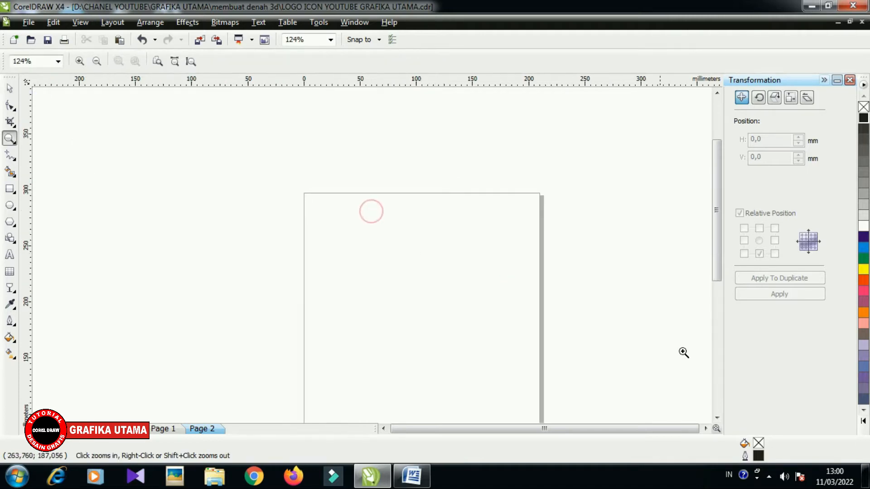
{"action": "left_click", "coordinate": [706, 428]}
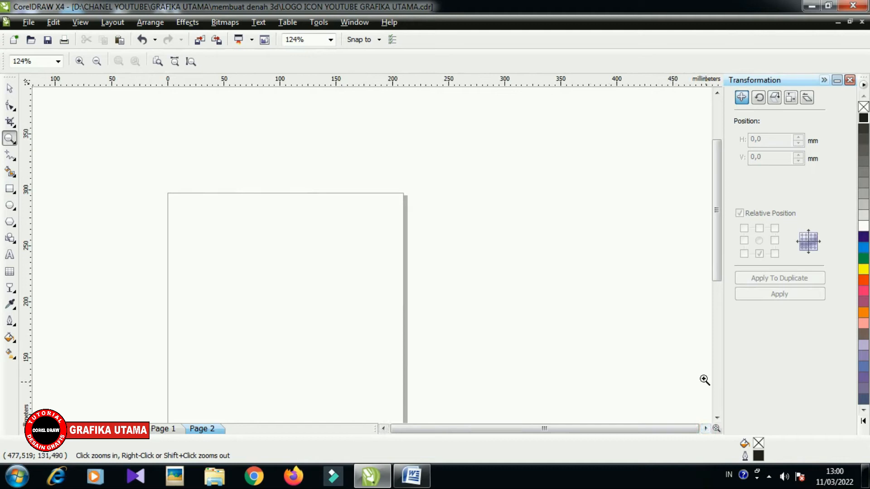
{"action": "left_click", "coordinate": [717, 419]}
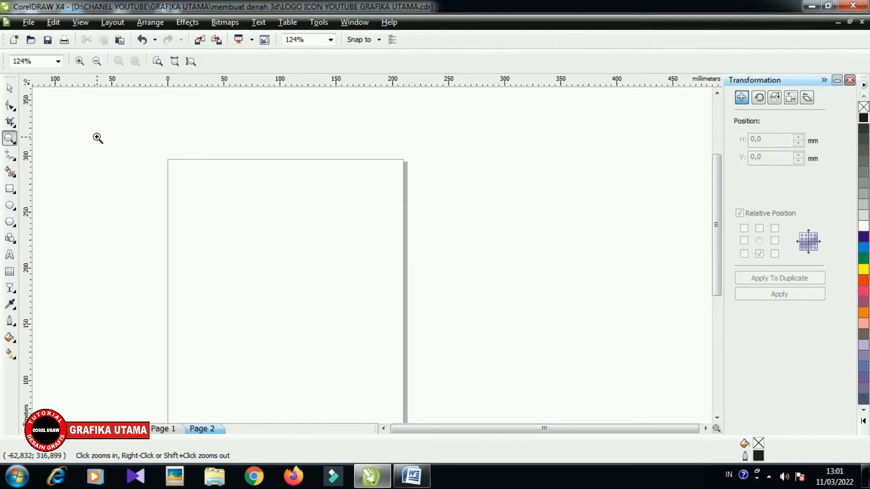
{"action": "left_click", "coordinate": [10, 255]}
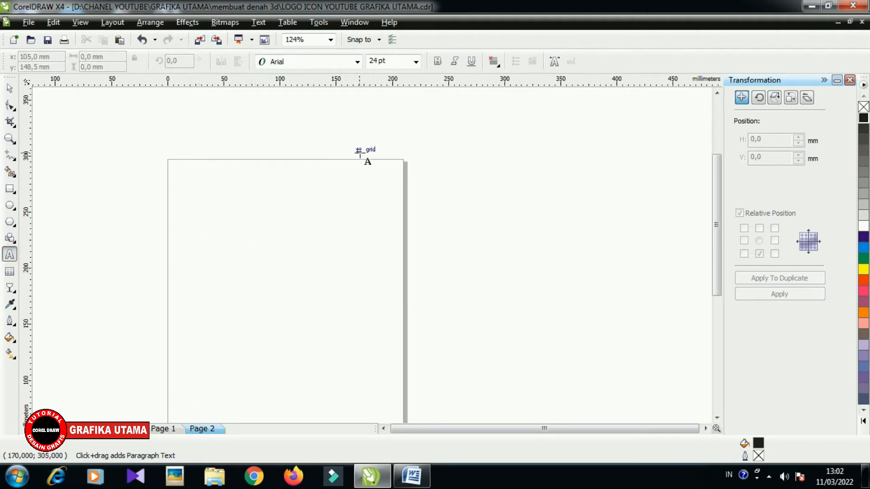
{"action": "left_click", "coordinate": [188, 196]}
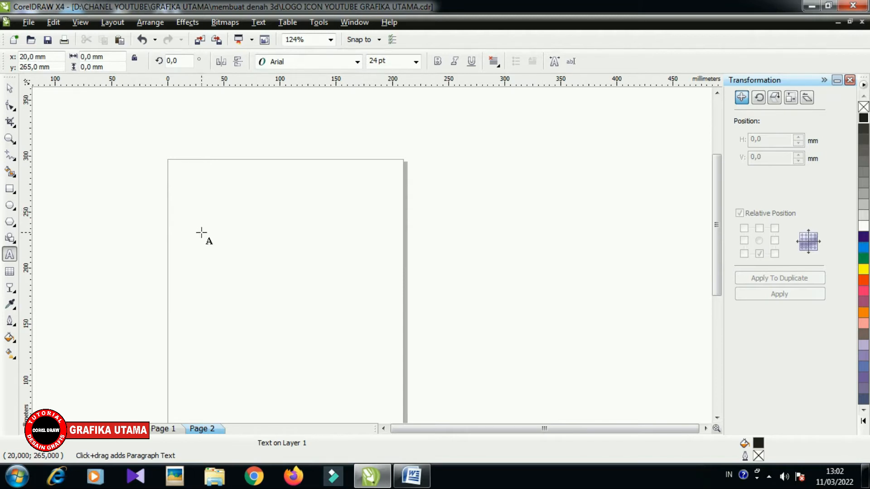
{"action": "type", "text": "desain grafis"}
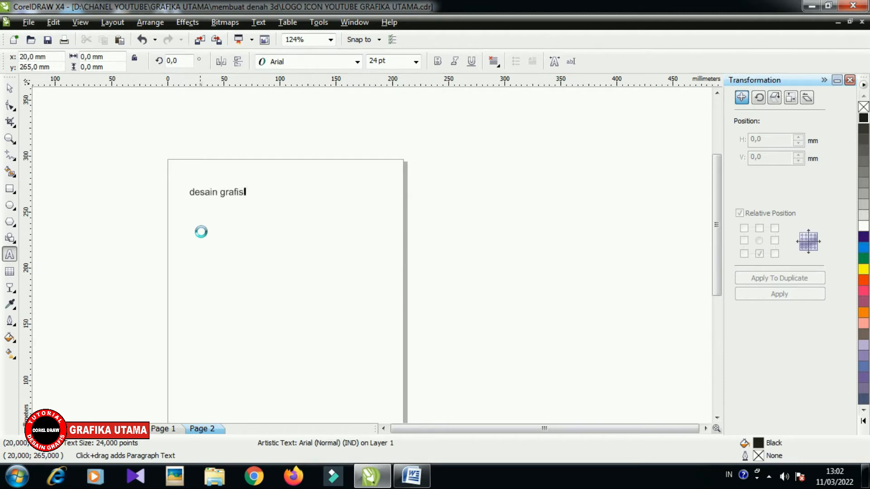
{"action": "key", "text": "Escape"}
{"action": "left_click_drag", "start_coordinate": [247, 201], "coordinate": [359, 276]}
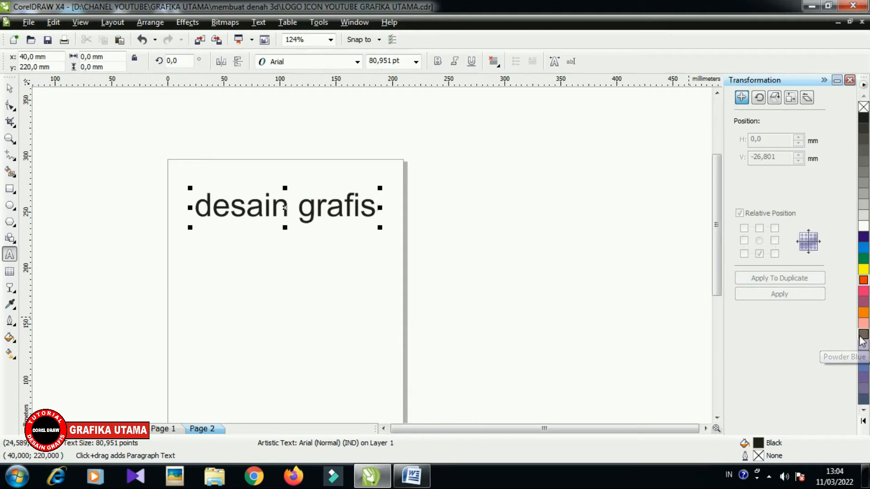
- Try to fill the "desain grafis" text with Red and set its font to Arial Black while it is in edit mode
{"action": "left_click", "coordinate": [863, 279]}
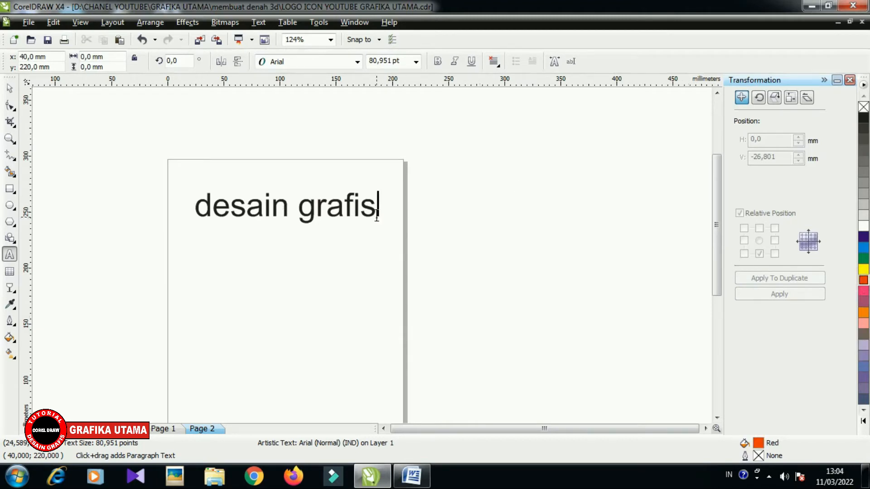
{"action": "left_click", "coordinate": [356, 63]}
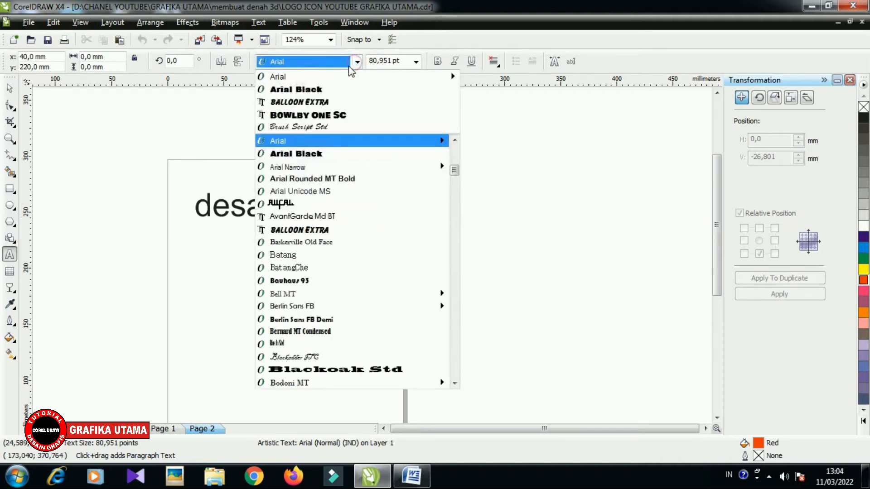
{"action": "left_click", "coordinate": [322, 89]}
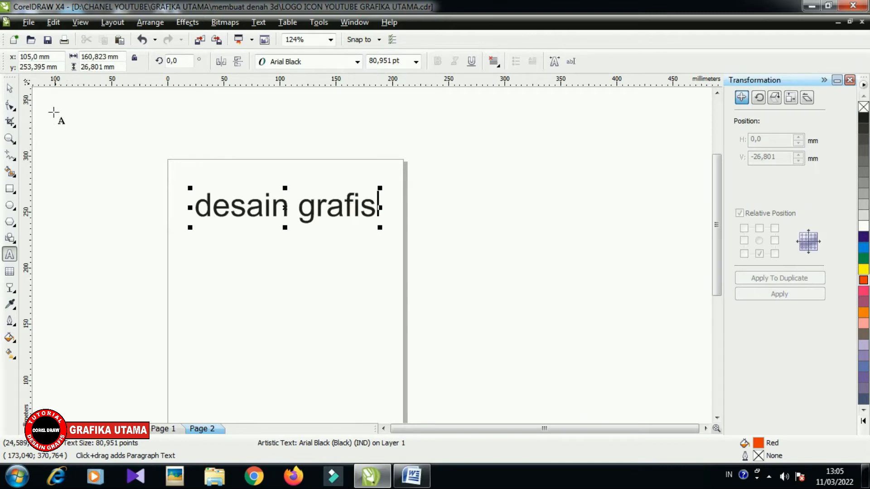
- Select the "desain grafis" text as an object and recolor it, trying Red and settling on Green
{"action": "left_click", "coordinate": [10, 91]}
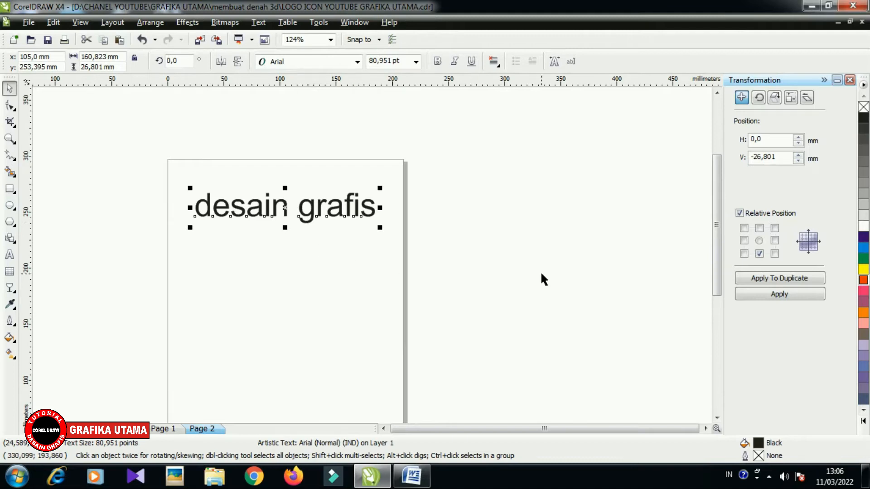
{"action": "left_click", "coordinate": [863, 280]}
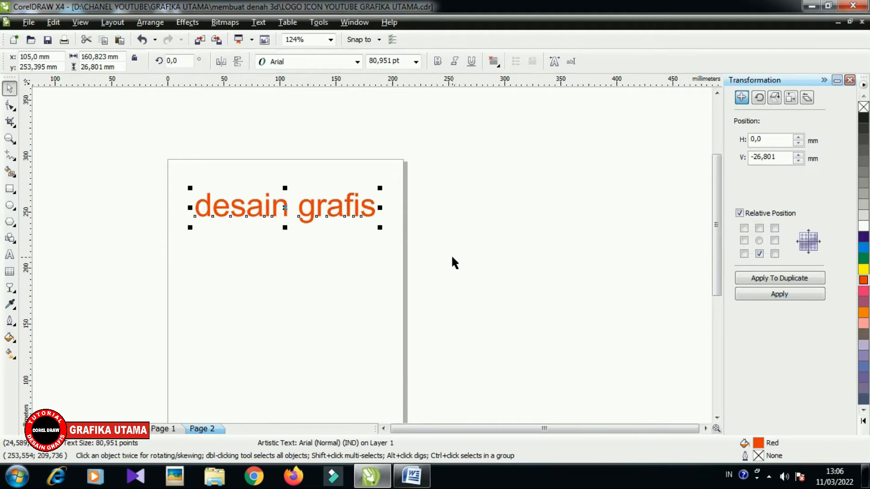
{"action": "left_click", "coordinate": [863, 258]}
{"action": "left_click", "coordinate": [519, 232]}
- Set the green text's font to Balloon Extra and move it so it fits across the page's upper edge
{"action": "left_click", "coordinate": [339, 207]}
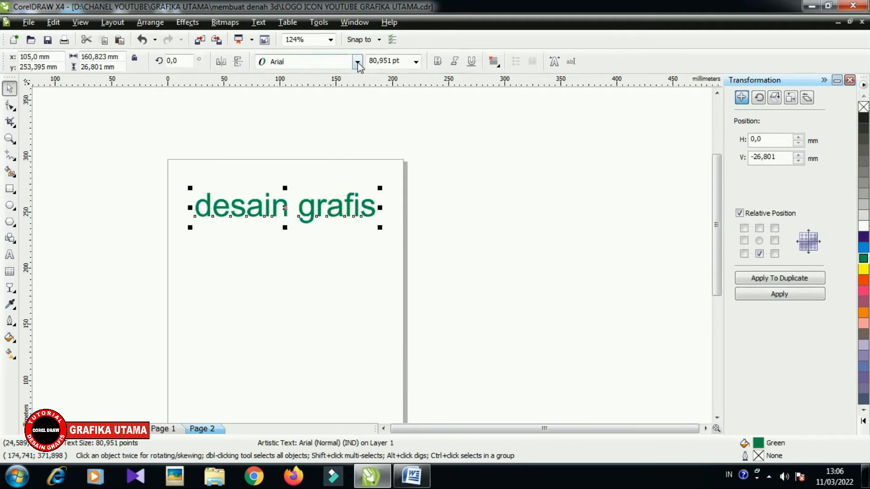
{"action": "left_click", "coordinate": [358, 62]}
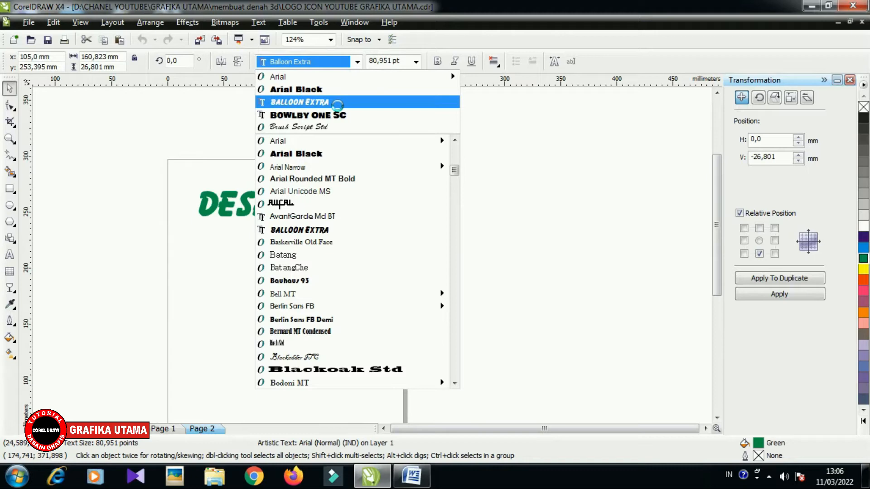
{"action": "left_click", "coordinate": [338, 104]}
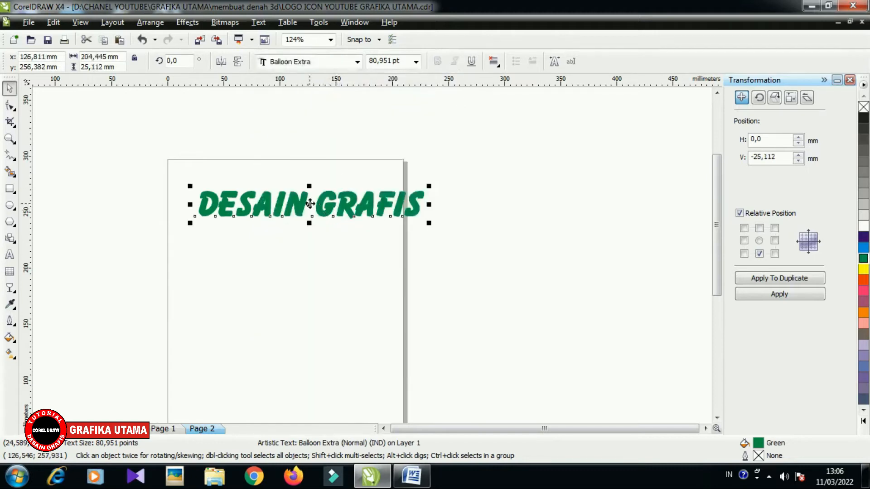
{"action": "left_click_drag", "start_coordinate": [310, 203], "coordinate": [312, 183]}
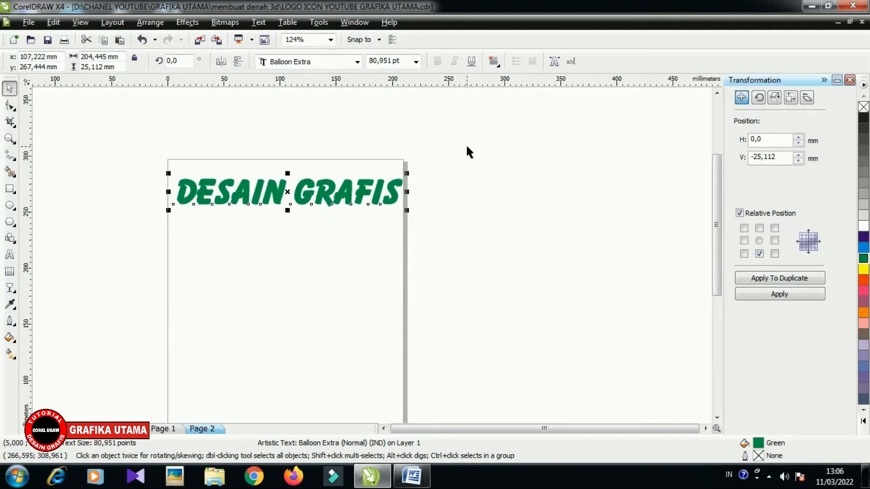
{"action": "left_click", "coordinate": [466, 146]}
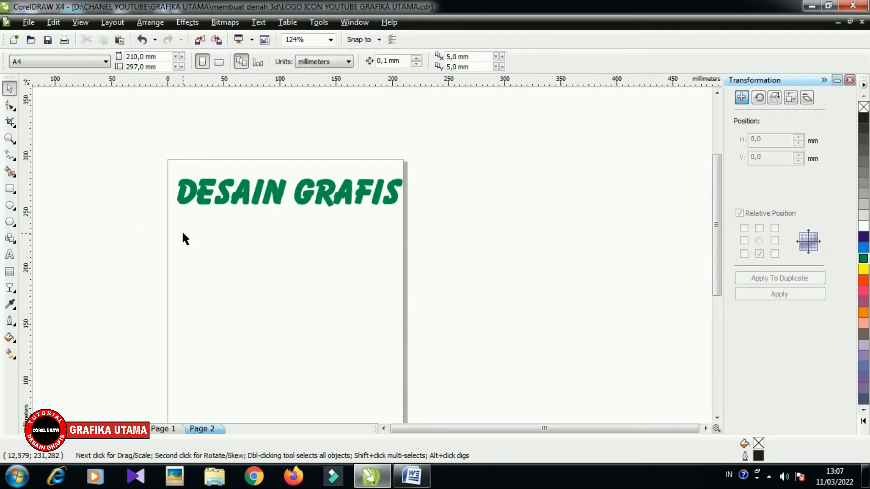
- Draw a rectangle about 110 × 65 mm below the text and an ellipse about 70 × 65 mm beneath it
{"action": "left_click", "coordinate": [9, 189]}
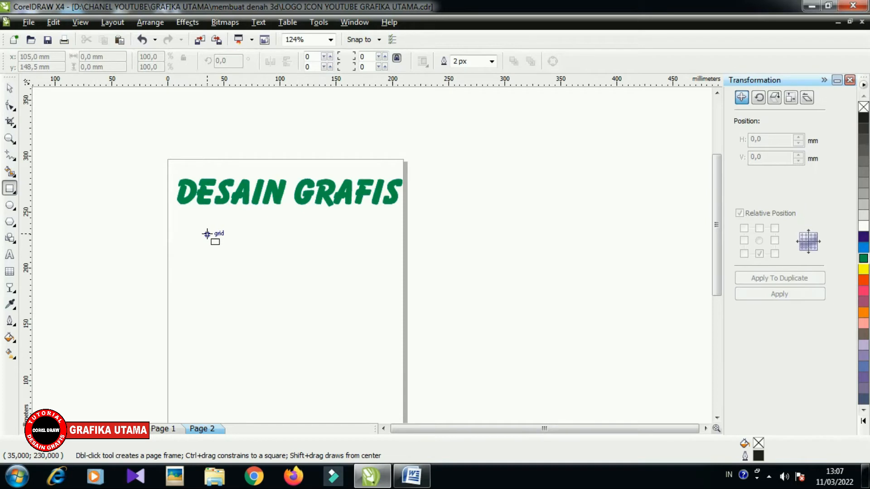
{"action": "mouse_move", "coordinate": [195, 224]}
{"action": "left_mouse_down"}
{"action": "mouse_move", "coordinate": [238, 257]}
{"action": "mouse_move", "coordinate": [319, 296]}
{"action": "left_mouse_up"}
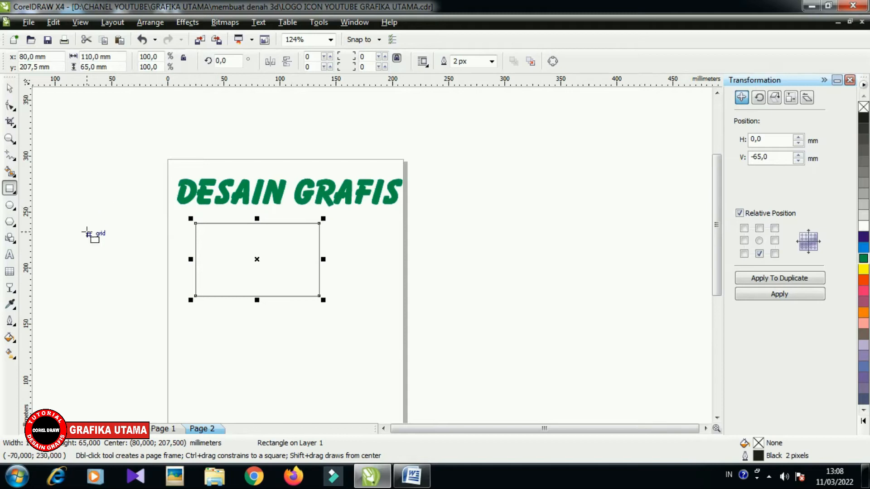
{"action": "left_click", "coordinate": [10, 206]}
{"action": "left_click_drag", "start_coordinate": [202, 320], "coordinate": [274, 386]}
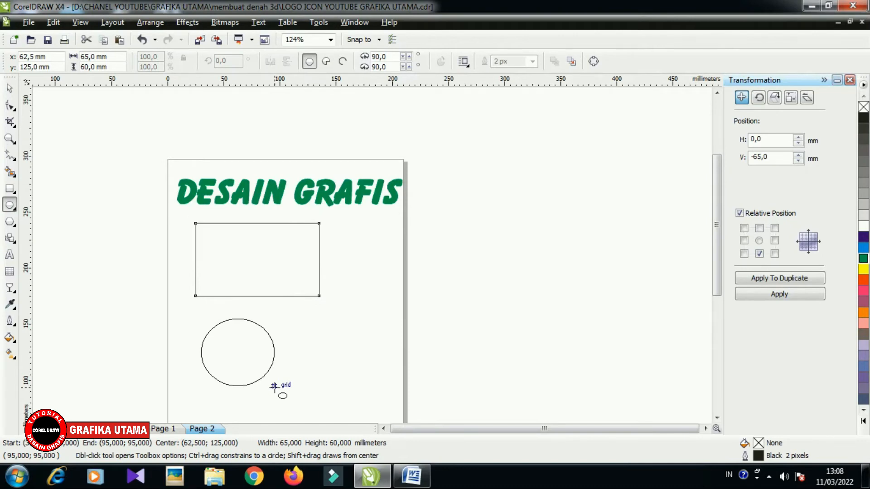
{"action": "left_click_drag", "start_coordinate": [274, 386], "coordinate": [280, 391]}
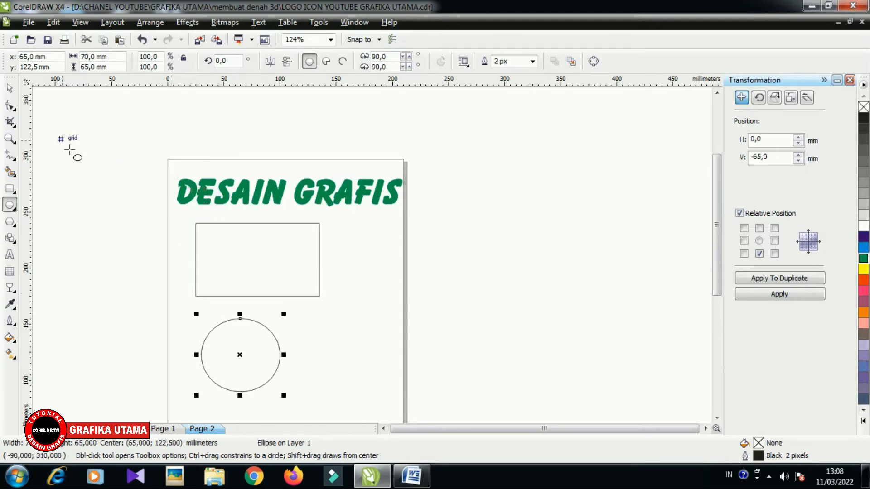
- Scale the text, rectangle and ellipse together to about 71% width and 63% height, and shift them toward the middle of the page's upper half
{"action": "left_click", "coordinate": [10, 90]}
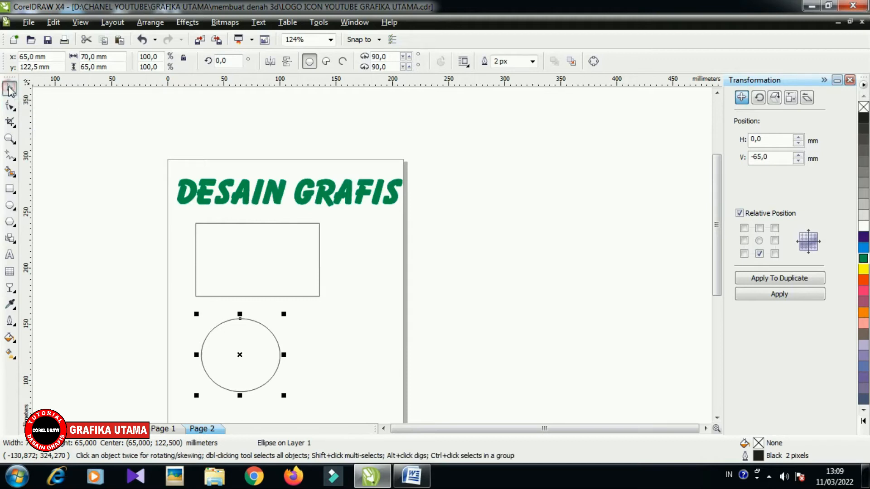
{"action": "left_click", "coordinate": [121, 156]}
{"action": "left_click_drag", "start_coordinate": [134, 171], "coordinate": [427, 409]}
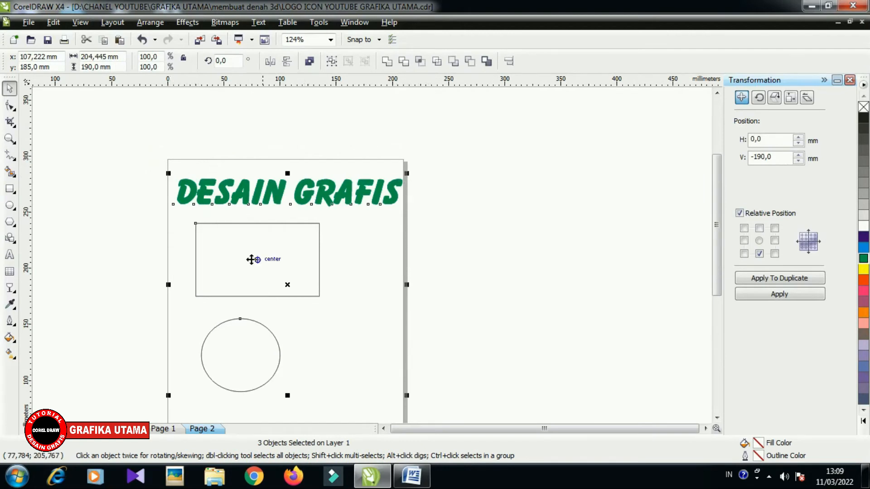
{"action": "left_click_drag", "start_coordinate": [407, 397], "coordinate": [409, 363]}
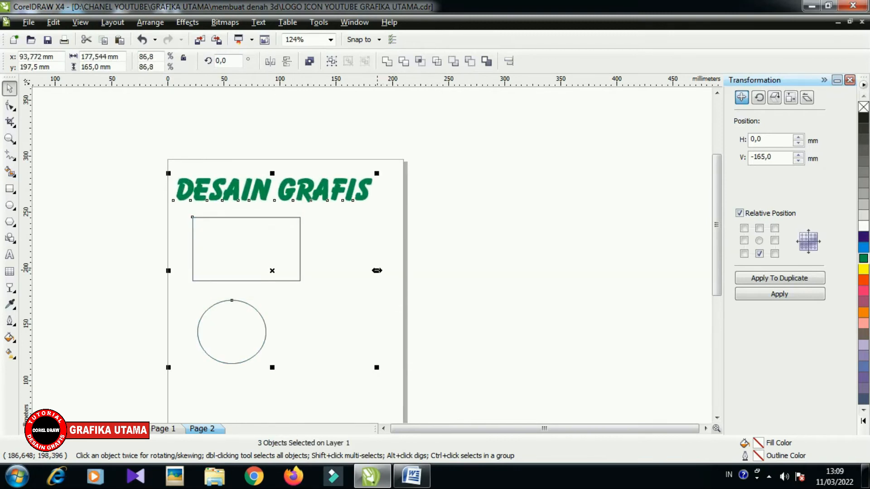
{"action": "mouse_move", "coordinate": [377, 270]}
{"action": "left_mouse_down"}
{"action": "mouse_move", "coordinate": [572, 285]}
{"action": "mouse_move", "coordinate": [386, 266]}
{"action": "left_mouse_up"}
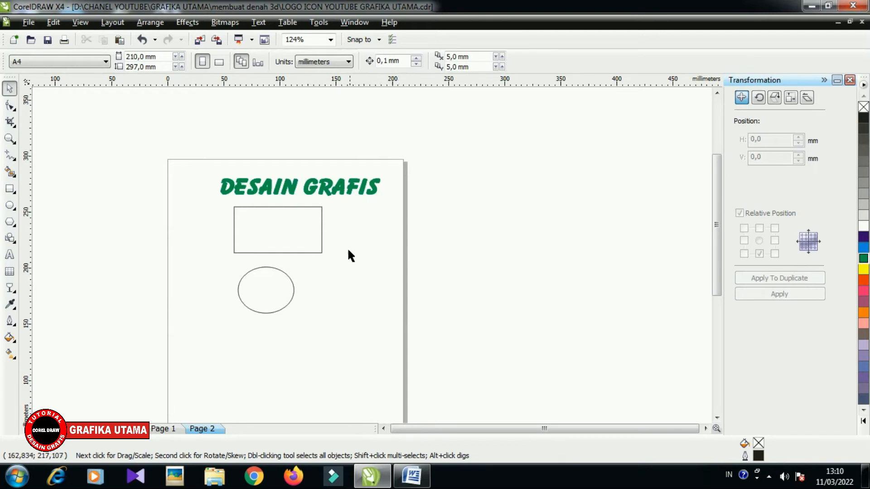
- Delete the rectangle and the ellipse one after the other, and undo both deletions
{"action": "left_click", "coordinate": [244, 227]}
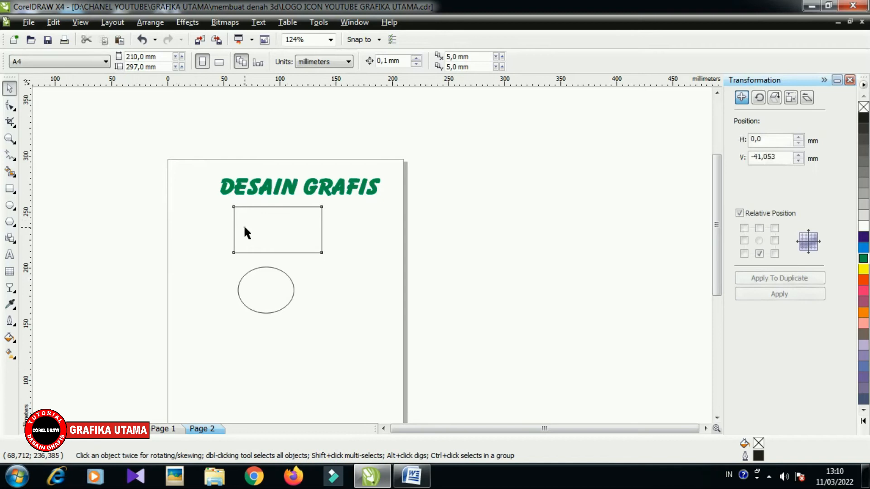
{"action": "left_click", "coordinate": [263, 291]}
{"action": "left_click", "coordinate": [262, 227]}
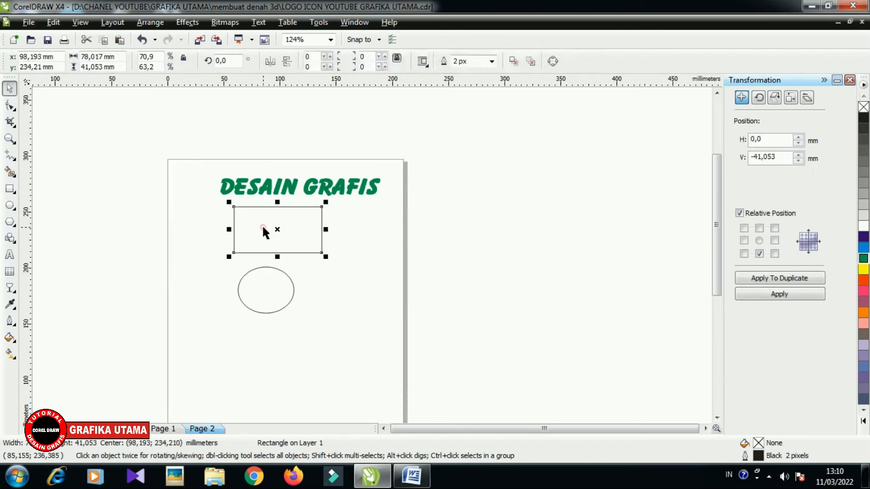
{"action": "left_click", "coordinate": [263, 285]}
{"action": "left_click", "coordinate": [208, 222]}
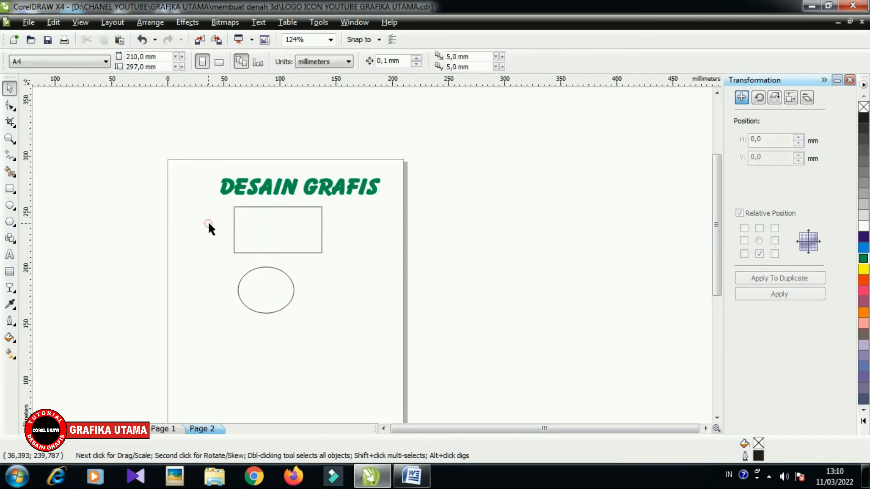
{"action": "left_click", "coordinate": [247, 226]}
{"action": "key", "text": "Delete"}
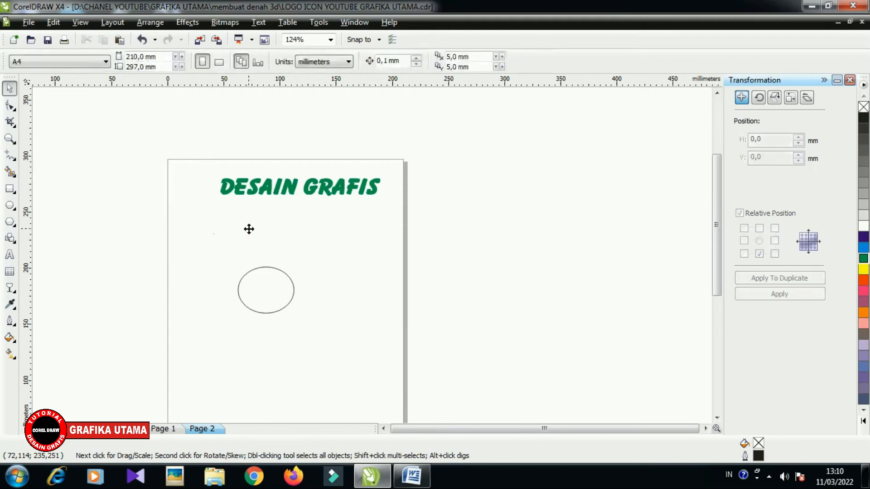
{"action": "left_click", "coordinate": [257, 290]}
{"action": "key", "text": "Delete"}
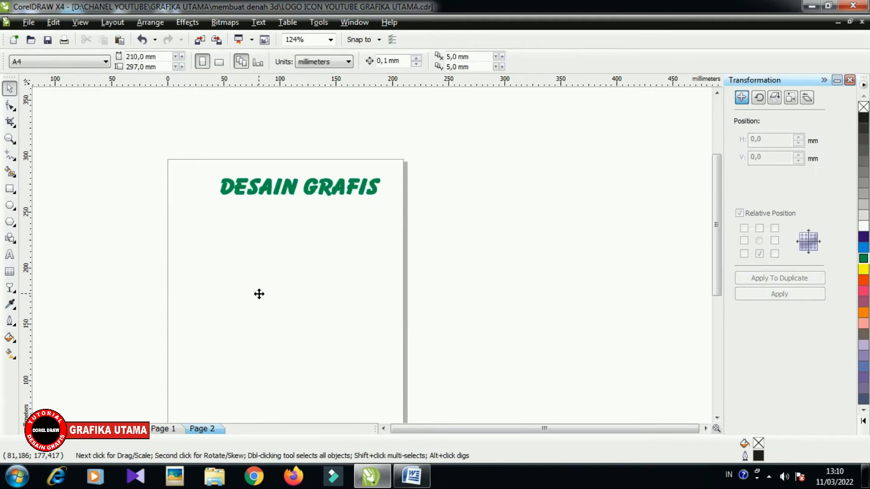
{"action": "key", "text": "ctrl+z"}
{"action": "key", "text": "ctrl+z"}
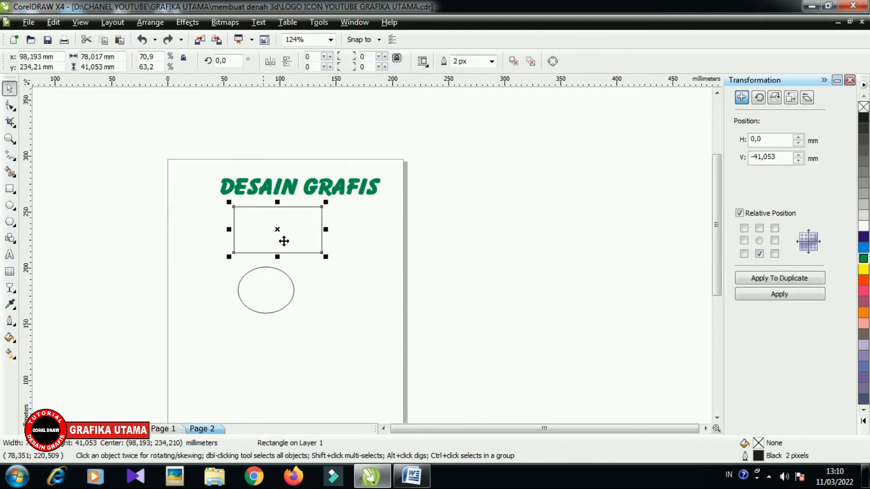
- Add a second "desain grafis" text of about 61 pt below the ellipse, and draw a 185 × 150 mm paragraph text frame over the shapes
{"action": "left_click", "coordinate": [10, 255]}
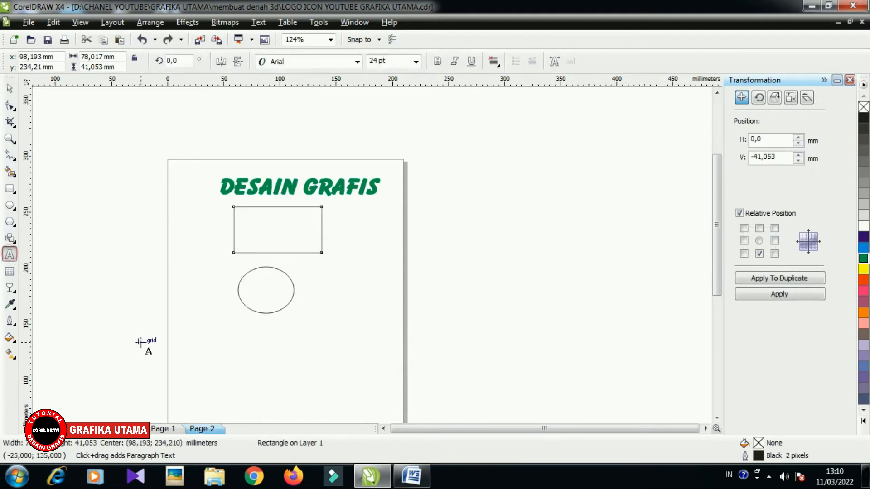
{"action": "left_click", "coordinate": [235, 336]}
{"action": "key", "text": "ctrl+v"}
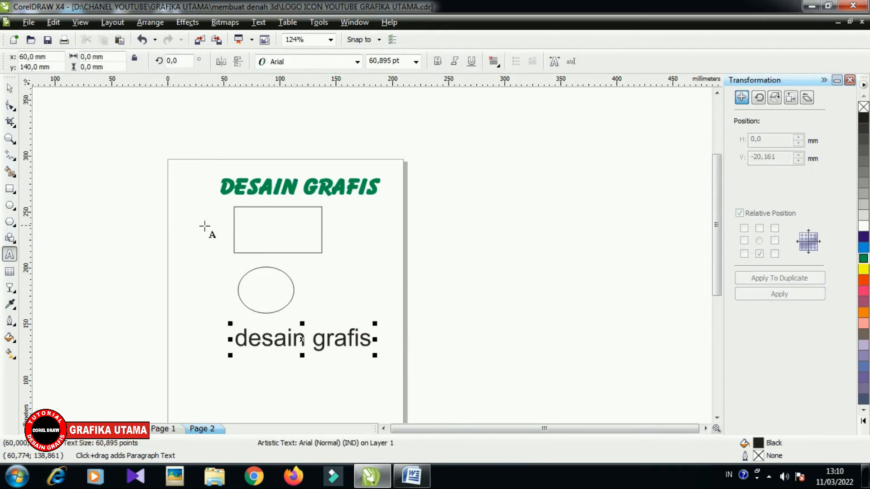
{"action": "left_click_drag", "start_coordinate": [201, 200], "coordinate": [409, 369]}
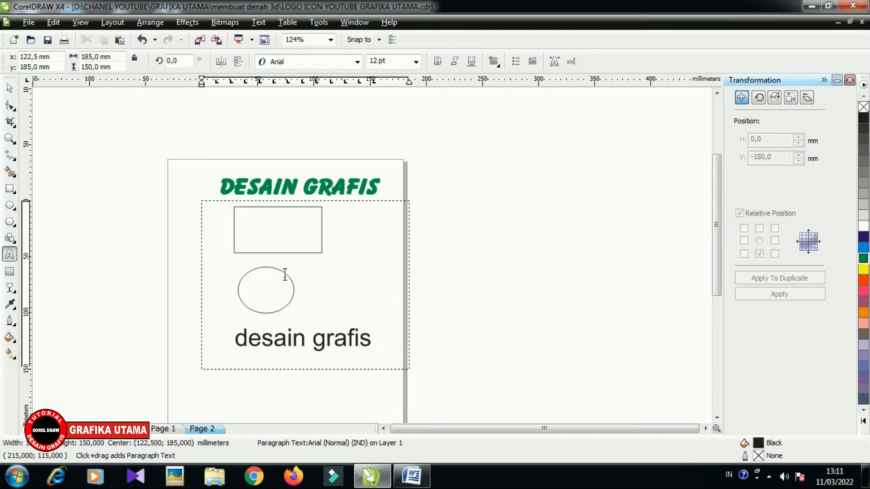
- Delete the rectangle, the ellipse and the black text together, and enlarge the green heading to about 60 pt near the page's top
{"action": "left_click", "coordinate": [10, 90]}
{"action": "key", "text": "Escape"}
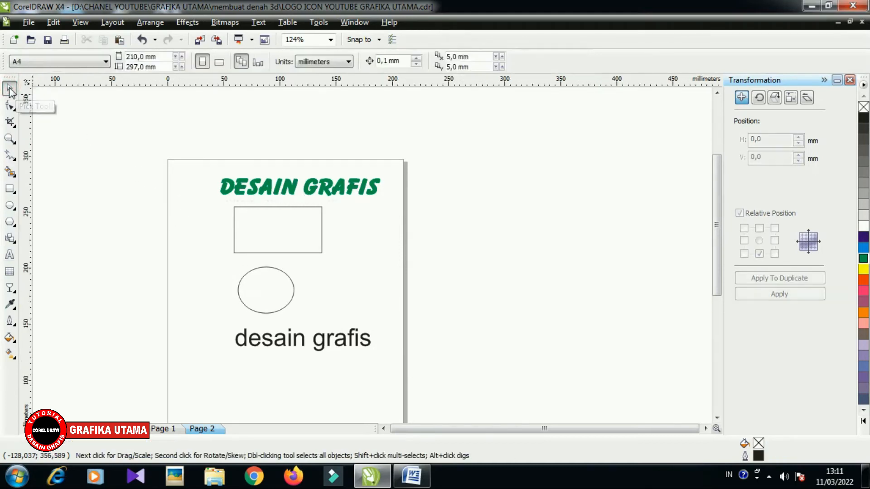
{"action": "left_click_drag", "start_coordinate": [161, 191], "coordinate": [420, 379]}
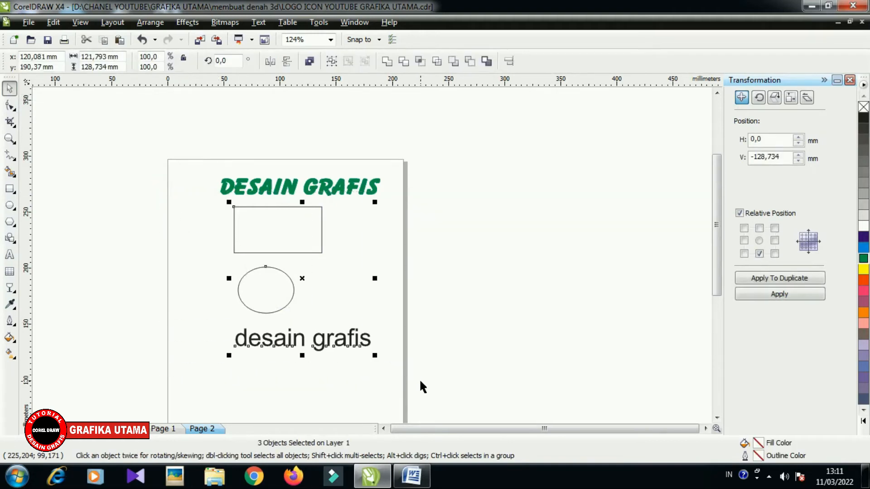
{"action": "key", "text": "Delete"}
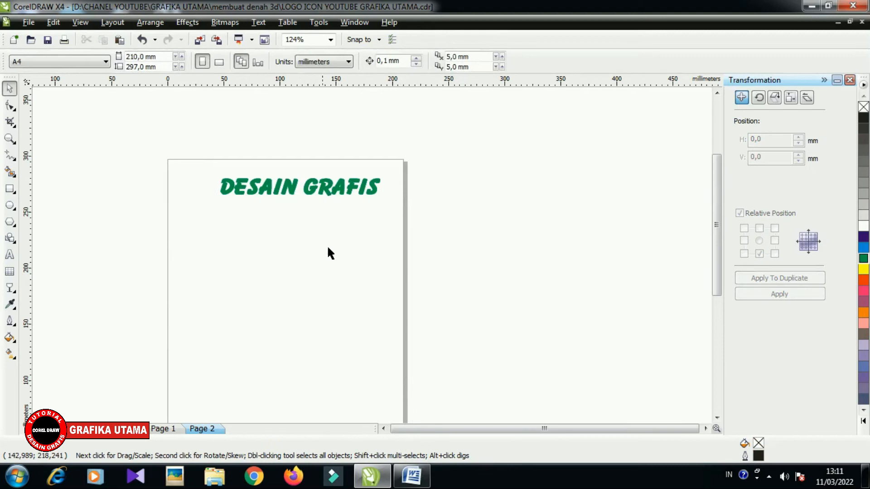
{"action": "left_click", "coordinate": [297, 186]}
{"action": "left_click_drag", "start_coordinate": [301, 189], "coordinate": [284, 183]}
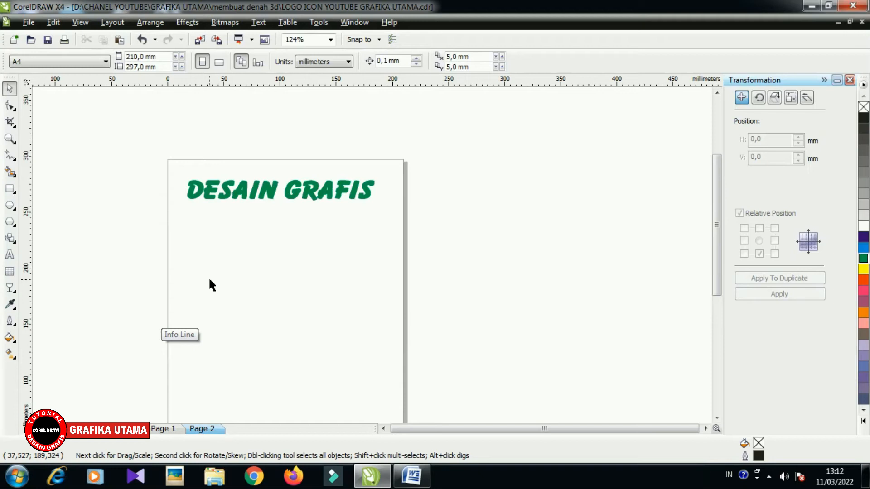
- Add a two-line Arial text reading "desain grafis" and "percetakan" below the heading, and enlarge it to about 70 pt
{"action": "left_click", "coordinate": [10, 255]}
{"action": "left_click", "coordinate": [191, 225]}
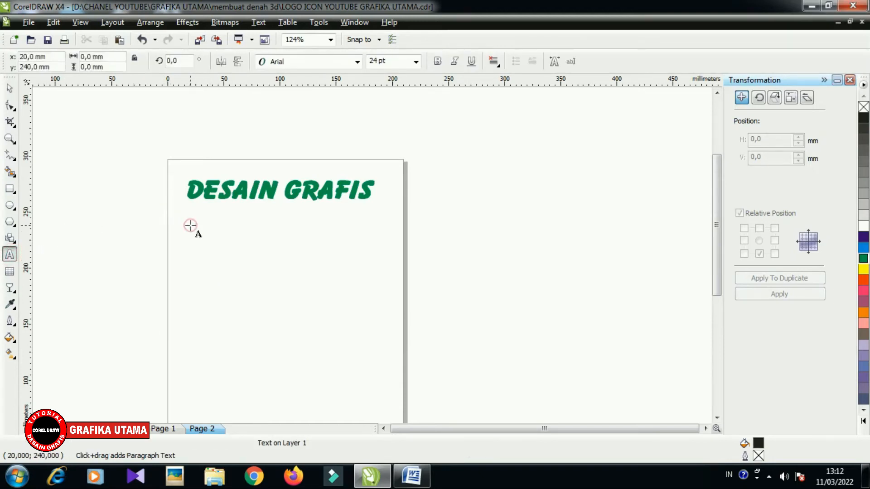
{"action": "type", "text": "del"}
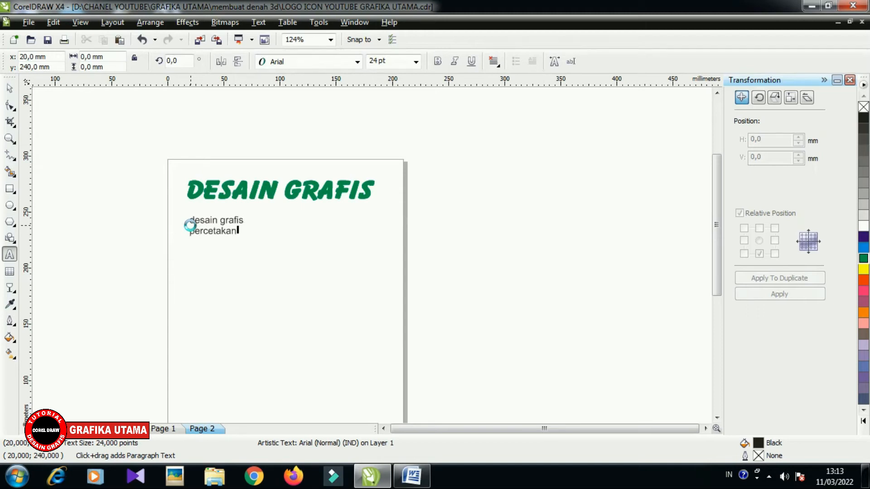
{"action": "left_click_drag", "start_coordinate": [247, 241], "coordinate": [350, 293]}
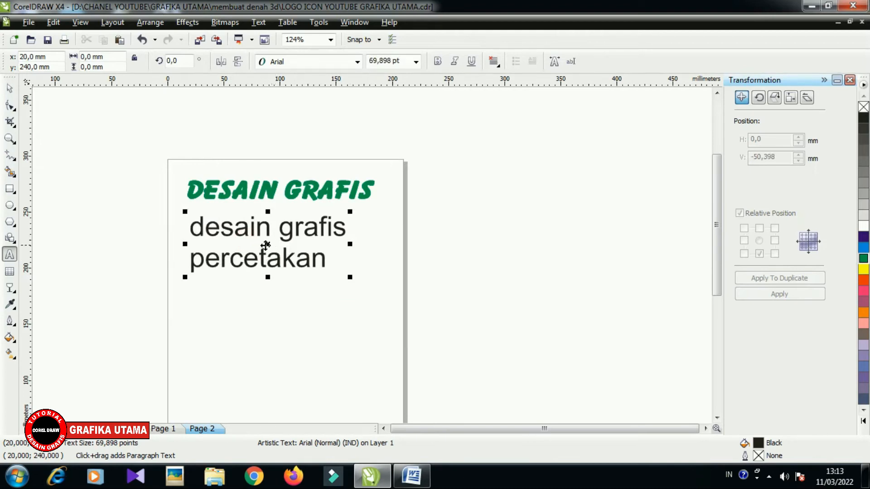
- Widen the letter spacing of the two-line text with the Shape tool, and slightly tighten its line spacing
{"action": "left_click", "coordinate": [11, 106]}
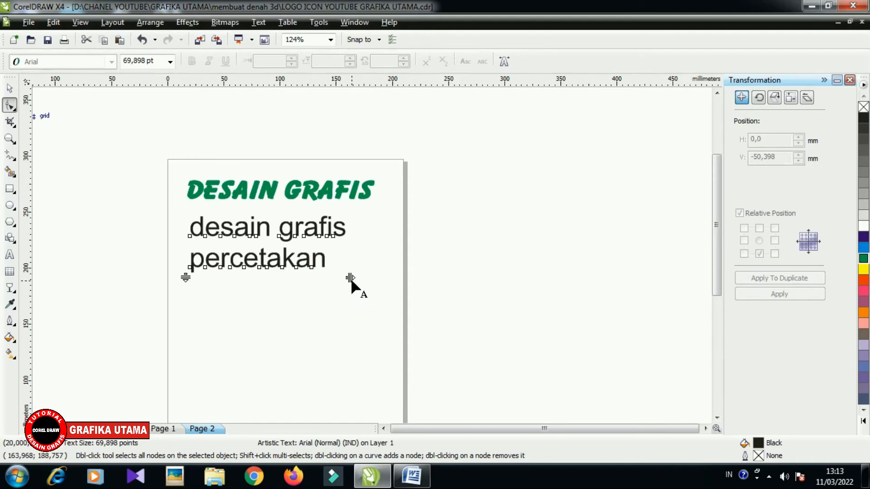
{"action": "left_click_drag", "start_coordinate": [350, 279], "coordinate": [396, 279]}
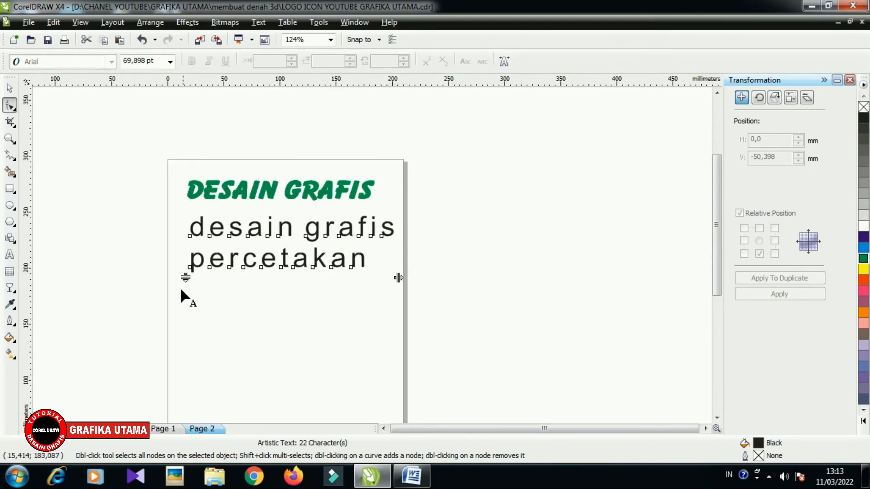
{"action": "mouse_move", "coordinate": [185, 278]}
{"action": "left_mouse_down"}
{"action": "mouse_move", "coordinate": [178, 346]}
{"action": "mouse_move", "coordinate": [185, 265]}
{"action": "left_mouse_up"}
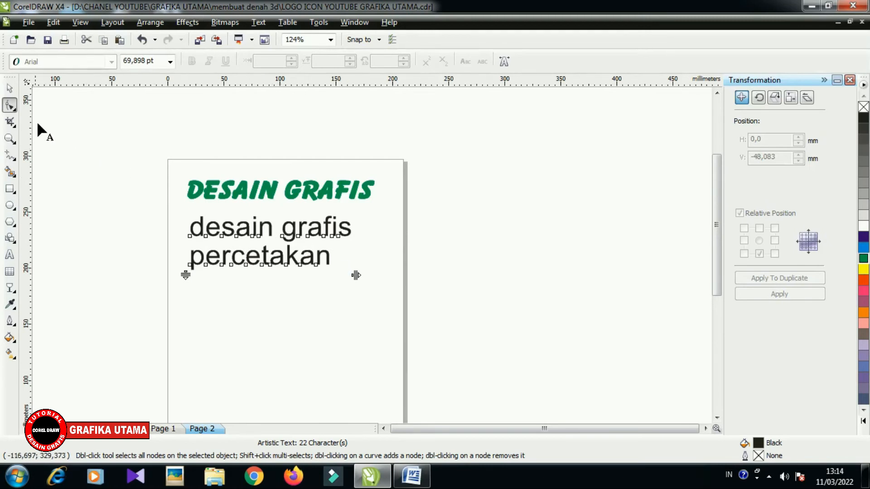
- Draw a rectangle of 85 × 60 mm below the two-line text
{"action": "left_click", "coordinate": [10, 188]}
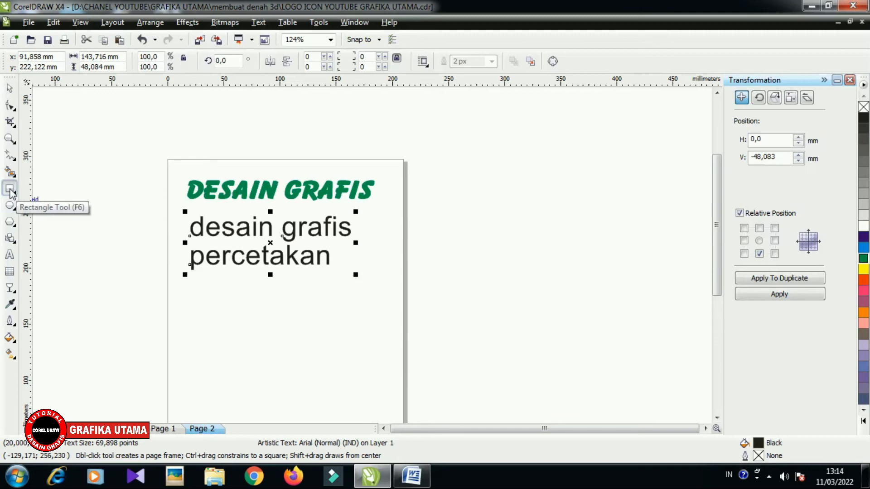
{"action": "left_click_drag", "start_coordinate": [196, 295], "coordinate": [292, 362]}
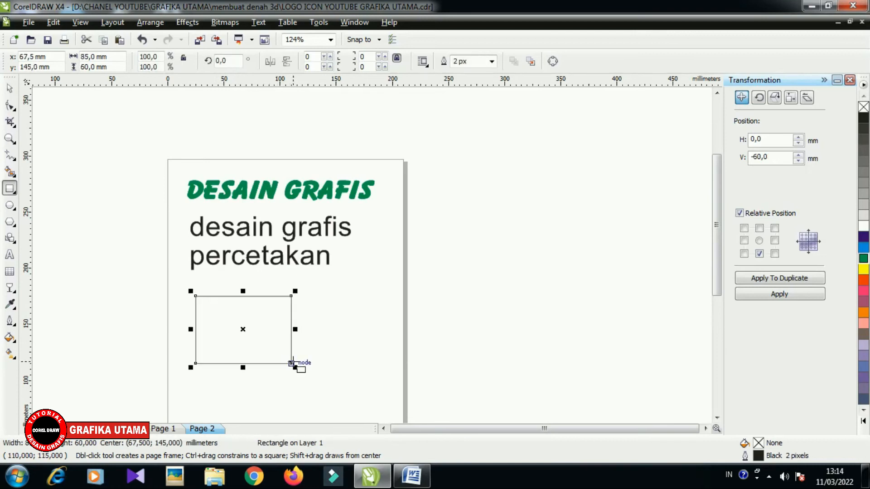
- Try rounding all four corners of the rectangle to 33 with the Shape tool, and undo the rounding
{"action": "key", "text": "z"}
{"action": "left_click", "coordinate": [233, 339]}
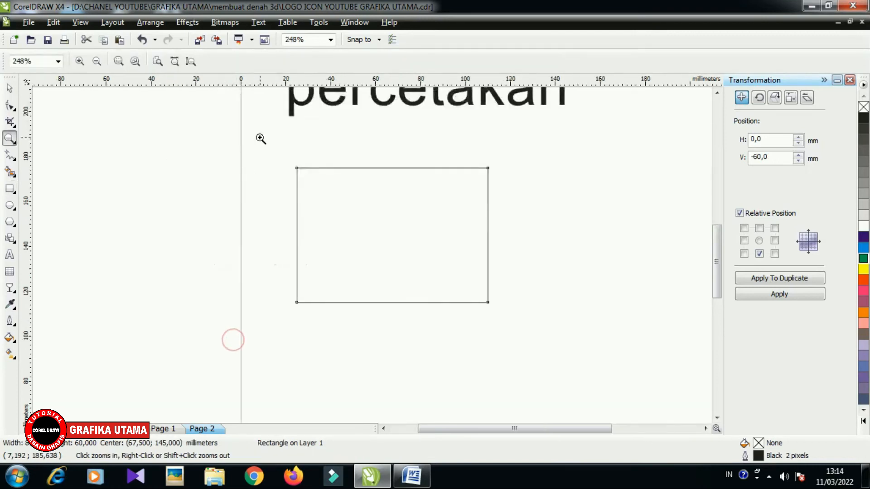
{"action": "left_click", "coordinate": [717, 94]}
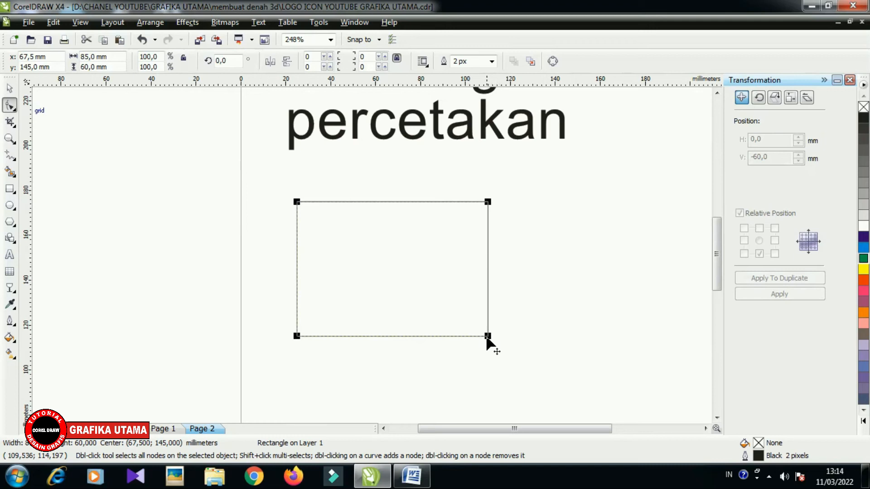
{"action": "left_click", "coordinate": [297, 202]}
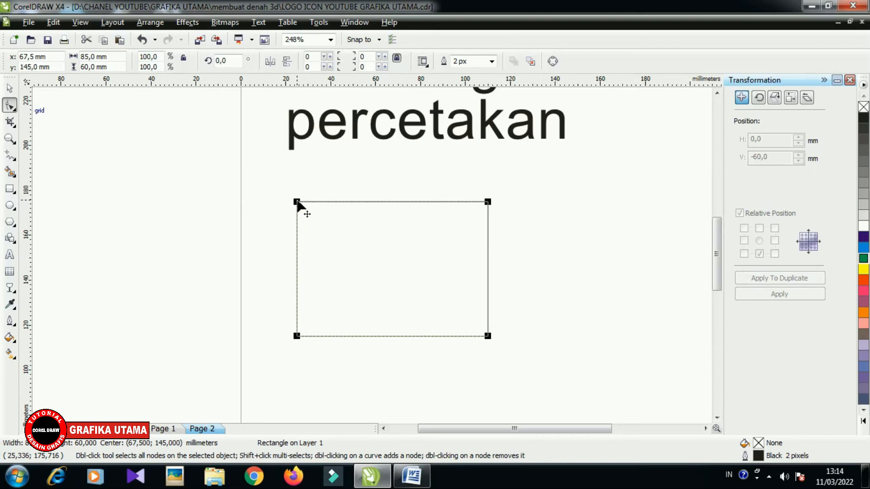
{"action": "left_click_drag", "start_coordinate": [300, 202], "coordinate": [321, 204]}
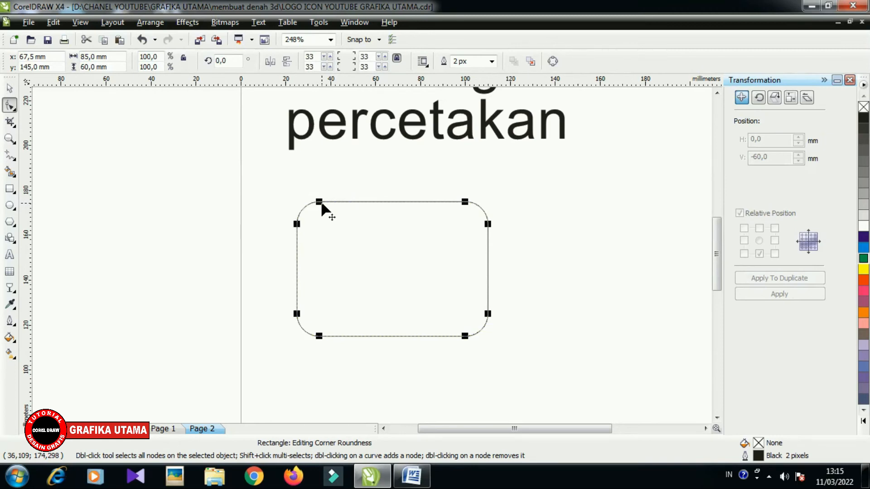
{"action": "key", "text": "ctrl+z"}
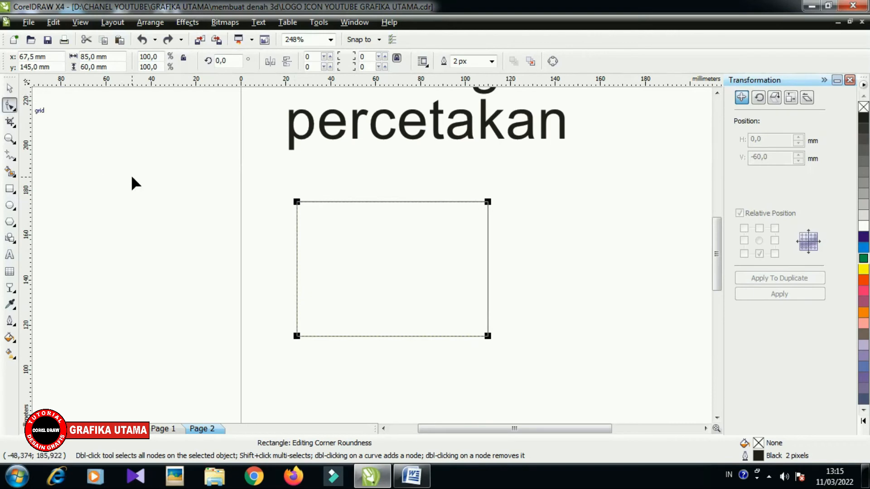
- Convert the rectangle to curves and reshape it by moving its upper-left node below the base and bending the slanted side at an added node
{"action": "key", "text": "ctrl+q"}
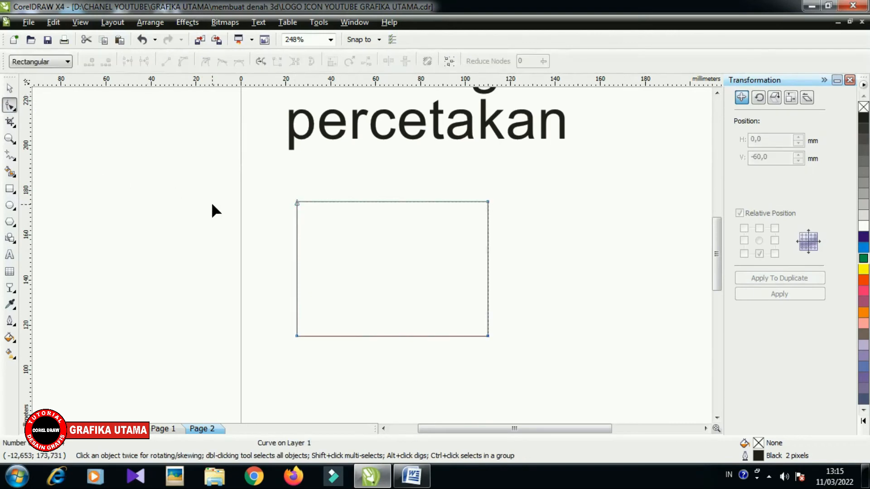
{"action": "left_click_drag", "start_coordinate": [297, 202], "coordinate": [414, 389]}
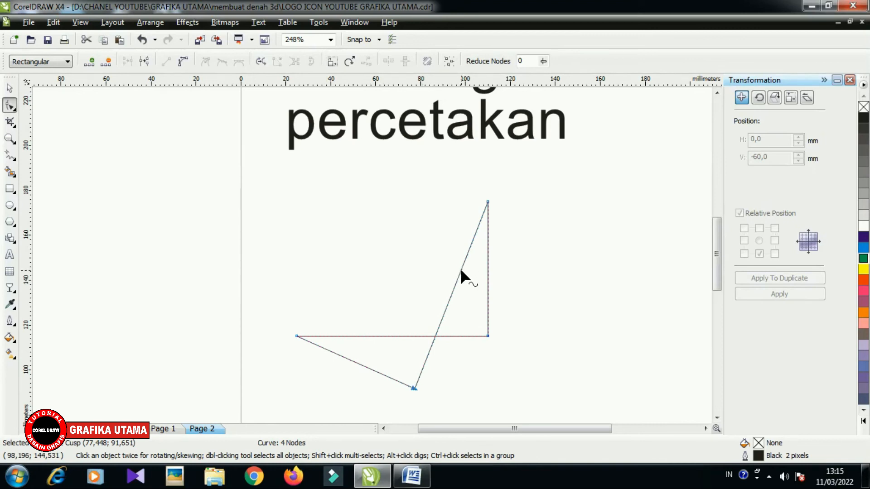
{"action": "left_click_drag", "start_coordinate": [460, 268], "coordinate": [444, 262]}
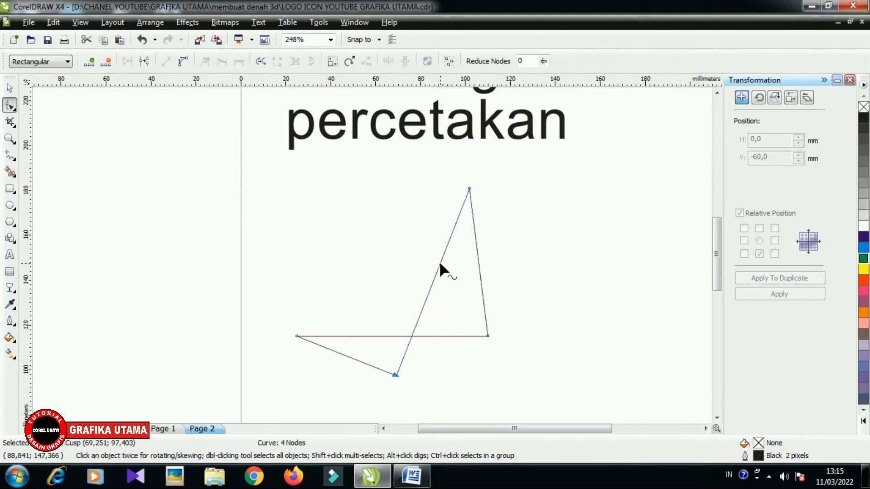
{"action": "double_click", "coordinate": [439, 263]}
{"action": "left_click_drag", "start_coordinate": [439, 264], "coordinate": [370, 232]}
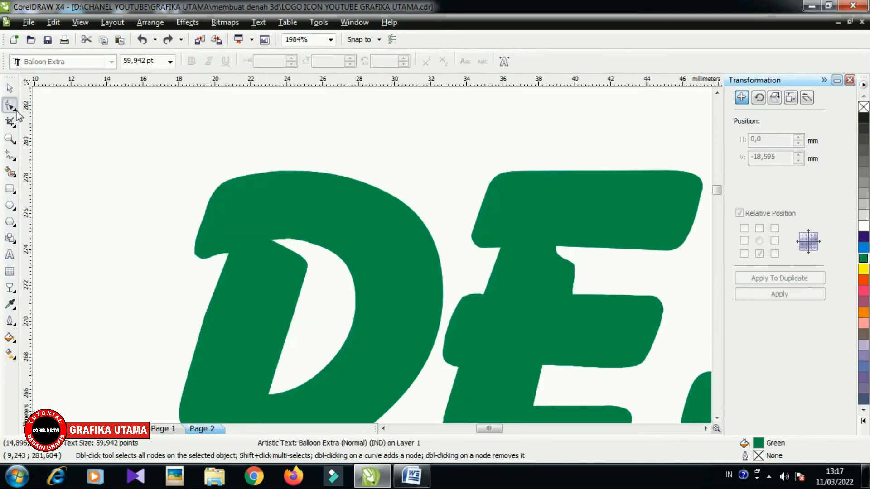
- Cut a short notch and two long slits into the upper edge of the heading's letter D with the 1 mm Smudge Brush
{"action": "left_click", "coordinate": [12, 109]}
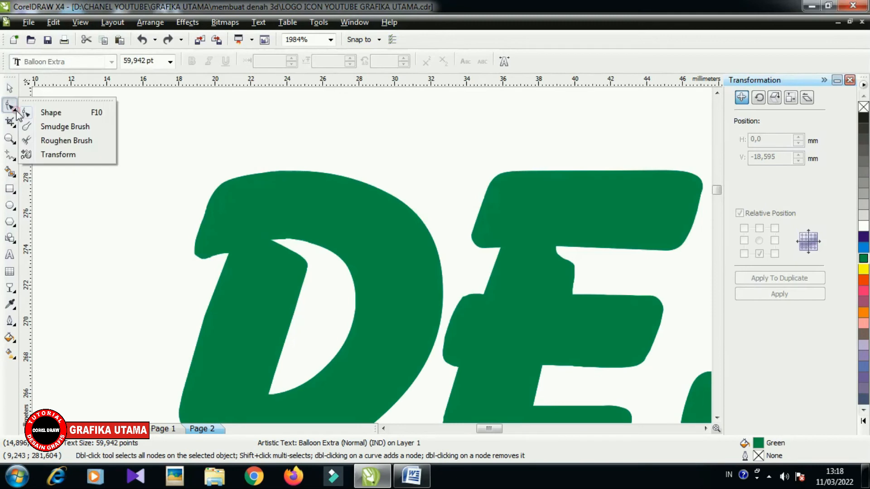
{"action": "left_click", "coordinate": [73, 127]}
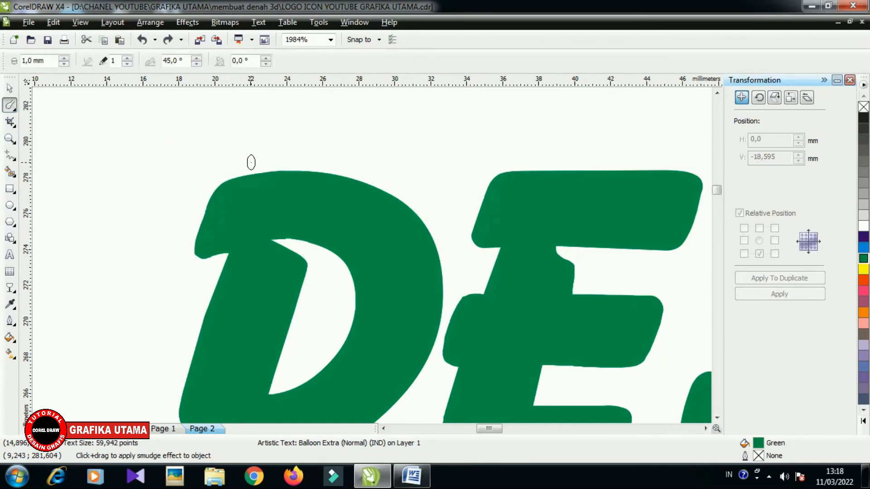
{"action": "left_click_drag", "start_coordinate": [287, 162], "coordinate": [284, 187]}
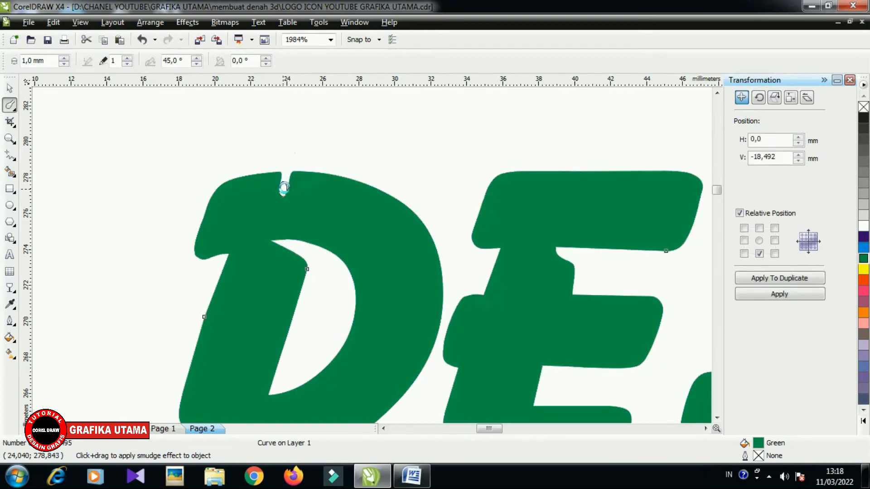
{"action": "mouse_move", "coordinate": [332, 165]}
{"action": "left_mouse_down"}
{"action": "mouse_move", "coordinate": [294, 239]}
{"action": "mouse_move", "coordinate": [242, 292]}
{"action": "left_mouse_up"}
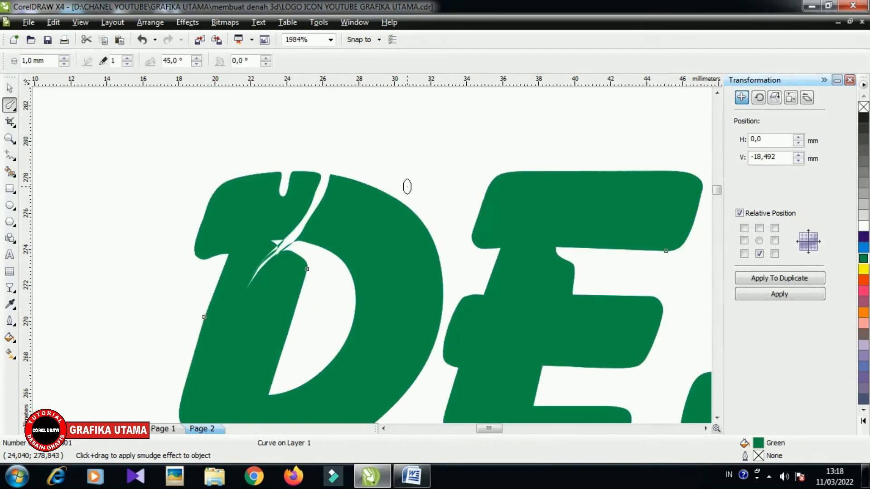
{"action": "left_click_drag", "start_coordinate": [398, 189], "coordinate": [285, 281]}
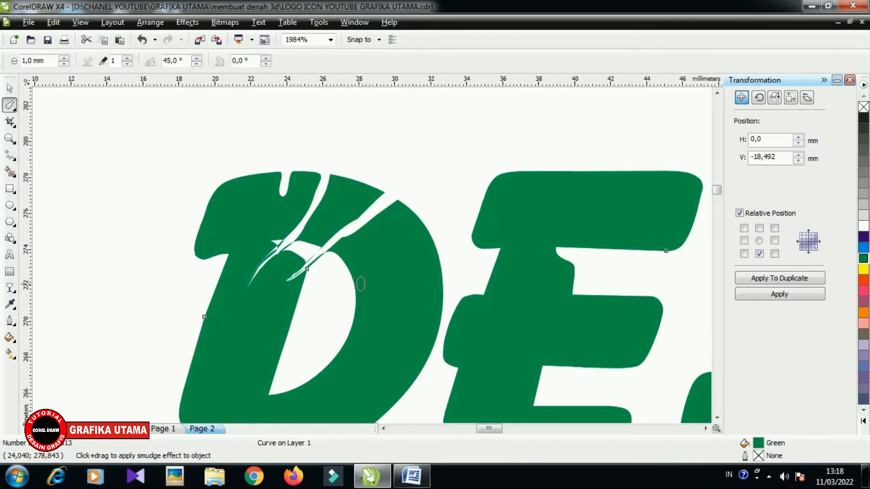
- Smudge three thin spikes upward from the top of the letter D, and cut slits into its outer right curve
{"action": "left_click_drag", "start_coordinate": [350, 200], "coordinate": [357, 138]}
{"action": "left_click_drag", "start_coordinate": [306, 182], "coordinate": [305, 148]}
{"action": "left_click_drag", "start_coordinate": [263, 183], "coordinate": [257, 118]}
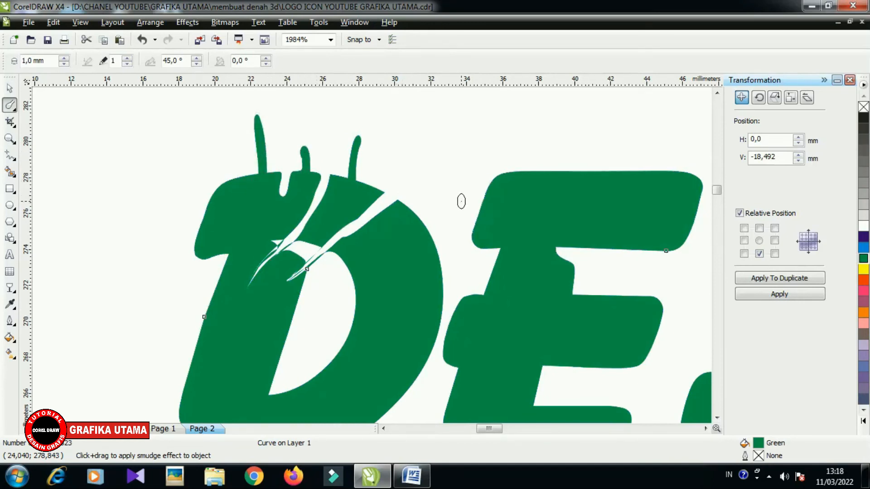
{"action": "mouse_move", "coordinate": [455, 194]}
{"action": "left_mouse_down"}
{"action": "mouse_move", "coordinate": [412, 215]}
{"action": "mouse_move", "coordinate": [350, 285]}
{"action": "left_mouse_up"}
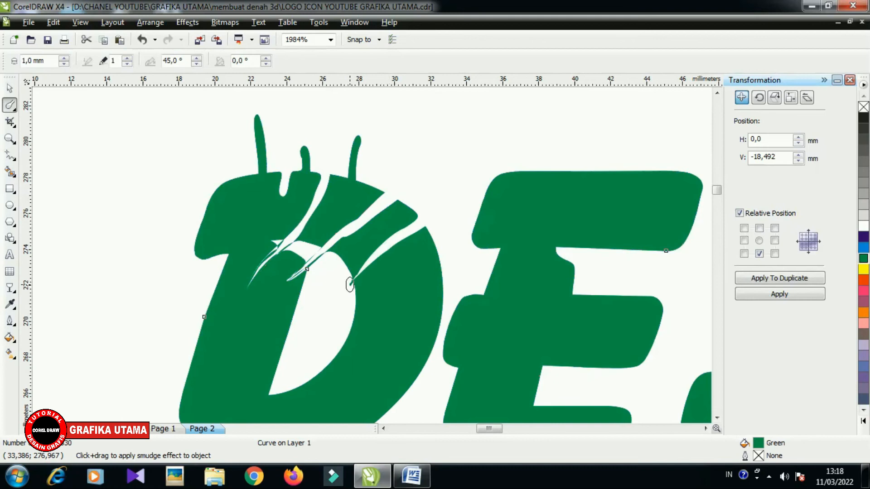
{"action": "left_click_drag", "start_coordinate": [450, 277], "coordinate": [363, 294]}
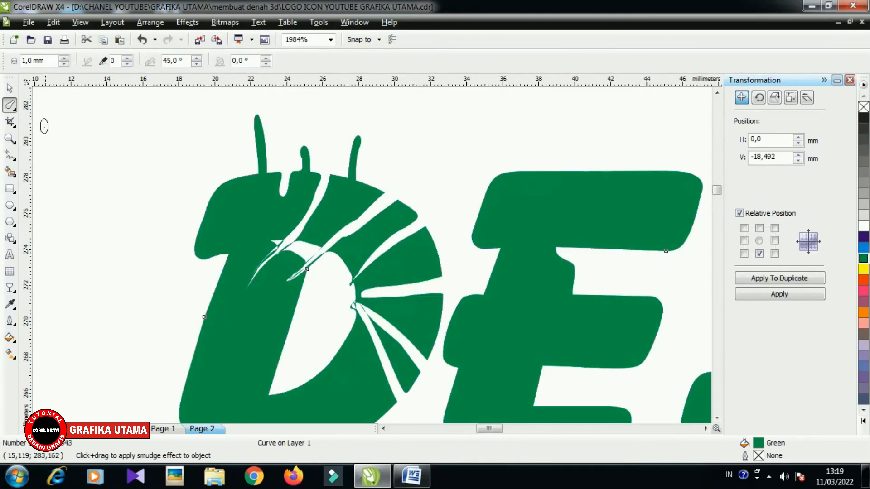
- Set the Smudge Brush dryout to 5, and cut three tapering slits into the left side of the letter D
{"action": "left_click", "coordinate": [127, 59]}
{"action": "left_click_drag", "start_coordinate": [213, 168], "coordinate": [255, 245]}
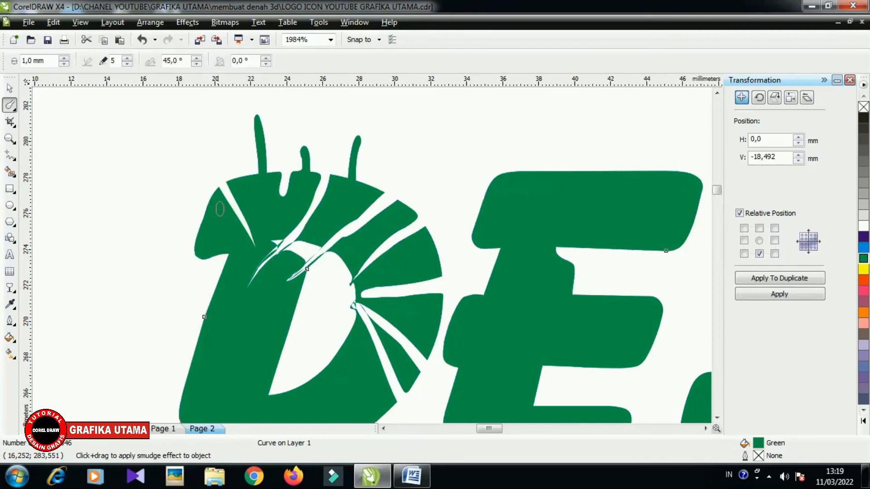
{"action": "left_click_drag", "start_coordinate": [203, 199], "coordinate": [235, 289]}
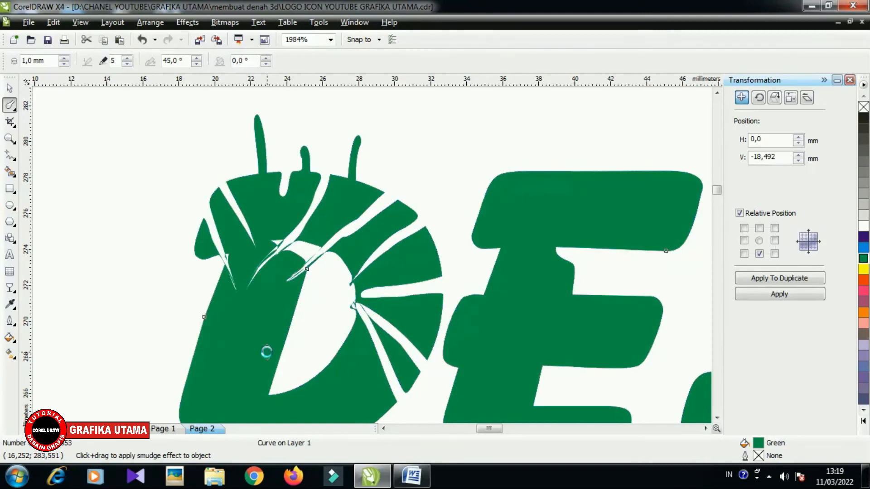
{"action": "left_click_drag", "start_coordinate": [192, 332], "coordinate": [284, 330]}
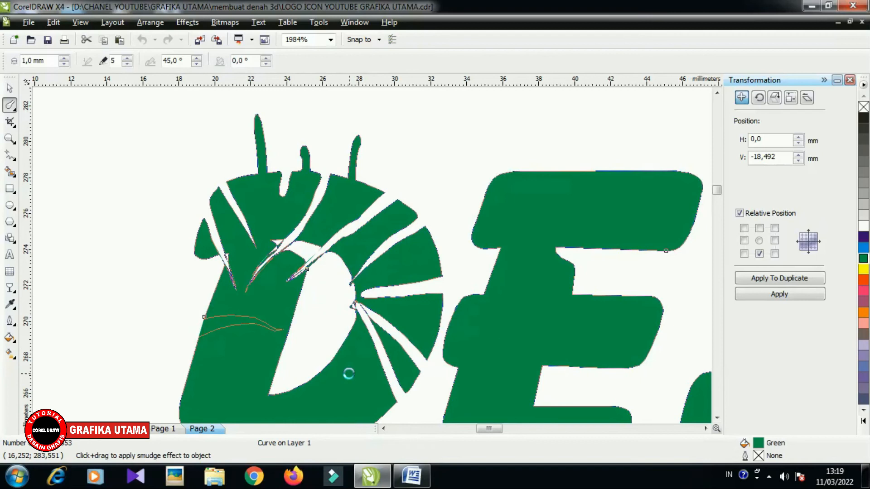
- Set the Smudge Brush dryout to 10, and smudge small notches into the left edge of D and the top of E
{"action": "left_click", "coordinate": [127, 58]}
{"action": "left_click", "coordinate": [128, 58]}
{"action": "left_click", "coordinate": [127, 58]}
{"action": "left_click", "coordinate": [128, 59]}
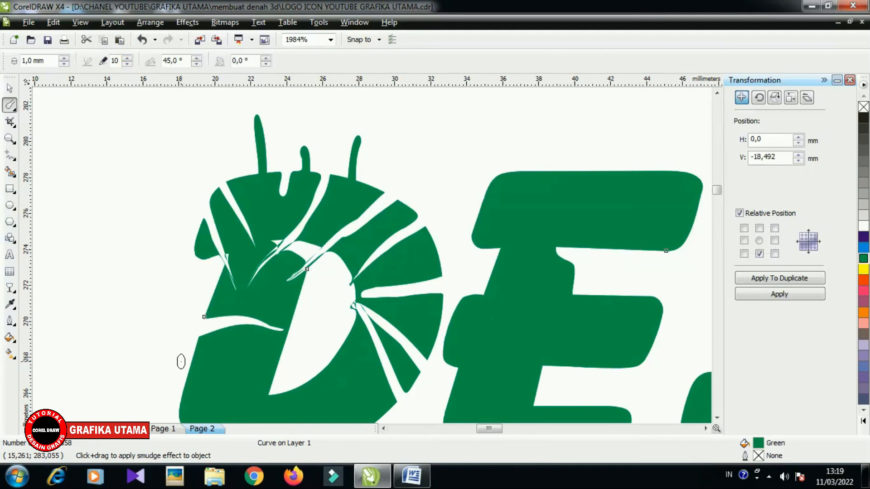
{"action": "mouse_move", "coordinate": [181, 361]}
{"action": "left_mouse_down"}
{"action": "mouse_move", "coordinate": [192, 360]}
{"action": "mouse_move", "coordinate": [192, 377]}
{"action": "left_mouse_up"}
{"action": "left_click_drag", "start_coordinate": [193, 325], "coordinate": [235, 373]}
{"action": "mouse_move", "coordinate": [549, 166]}
{"action": "left_mouse_down"}
{"action": "mouse_move", "coordinate": [547, 201]}
{"action": "mouse_move", "coordinate": [550, 164]}
{"action": "mouse_move", "coordinate": [566, 175]}
{"action": "left_mouse_up"}
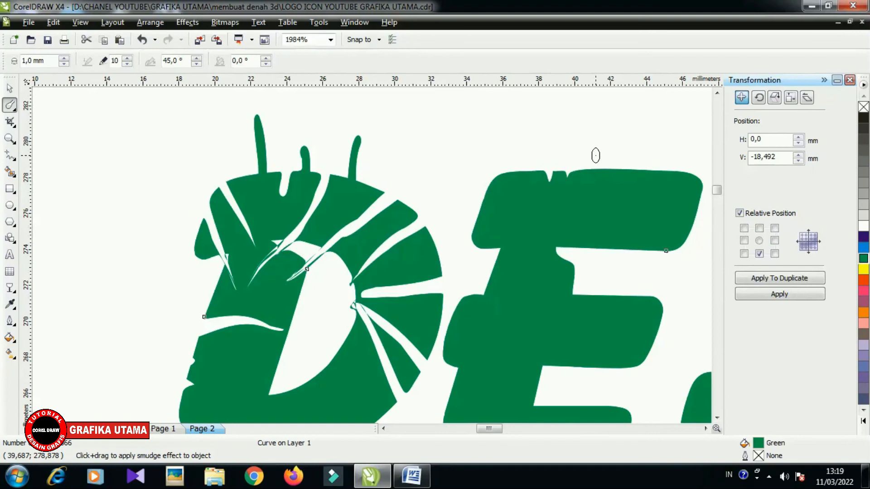
{"action": "left_click_drag", "start_coordinate": [595, 156], "coordinate": [589, 184]}
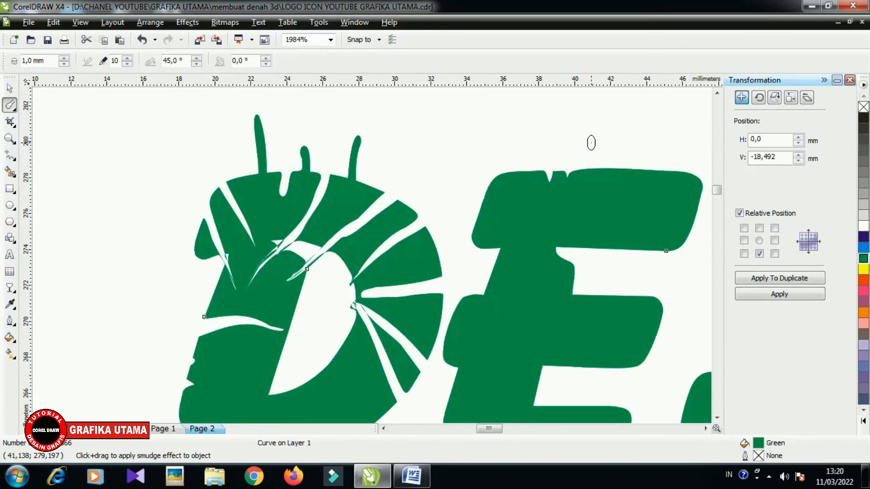
- Smudge several small notches downward into the upper edge of the heading's letter E with the 1 mm Smudge Brush
{"action": "left_click_drag", "start_coordinate": [590, 143], "coordinate": [590, 181]}
{"action": "left_click_drag", "start_coordinate": [605, 159], "coordinate": [602, 175]}
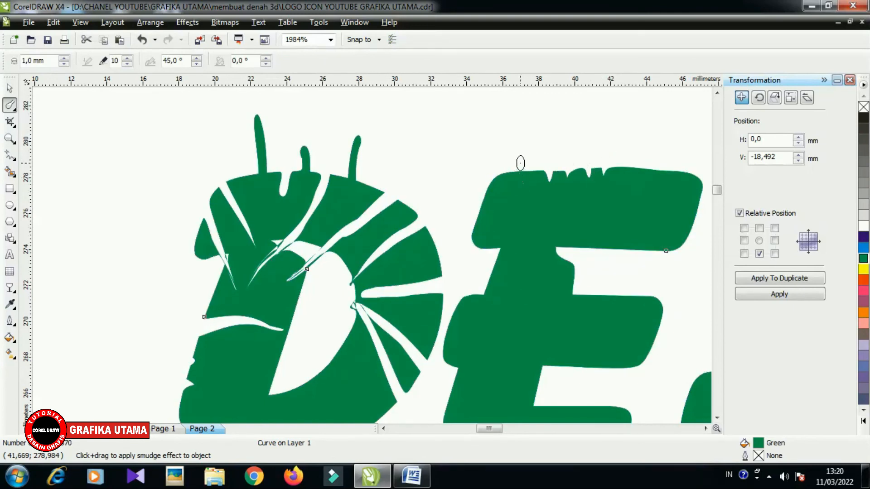
{"action": "left_click_drag", "start_coordinate": [520, 163], "coordinate": [520, 191]}
- Smudge short spikes upward from the right part of the letter E's upper edge, and one from its upper-left corner
{"action": "left_click_drag", "start_coordinate": [631, 181], "coordinate": [648, 136]}
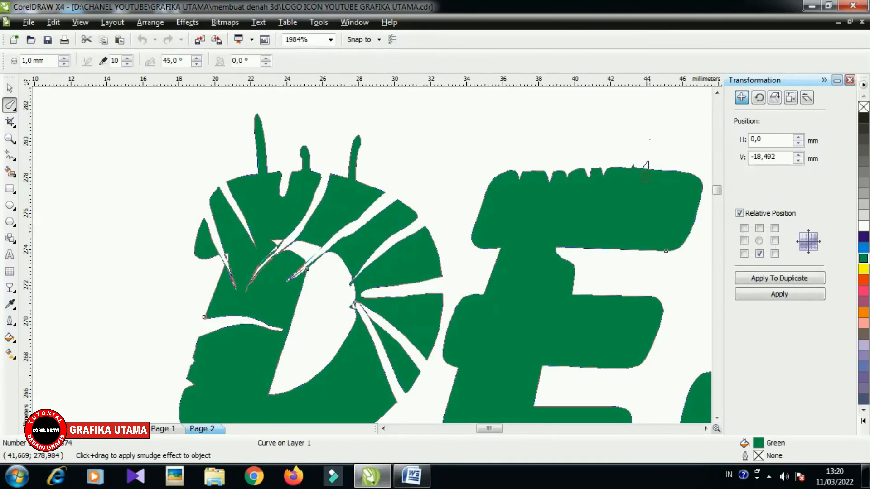
{"action": "left_click_drag", "start_coordinate": [657, 175], "coordinate": [662, 135]}
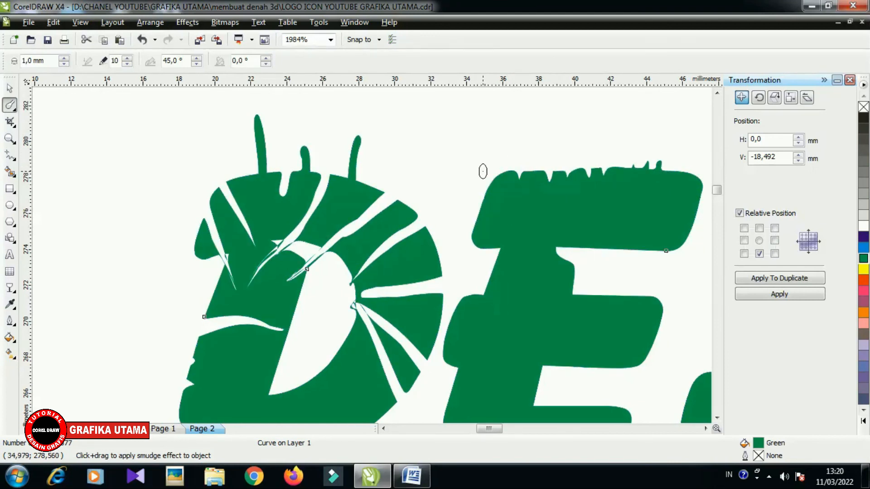
{"action": "left_click_drag", "start_coordinate": [482, 169], "coordinate": [490, 143]}
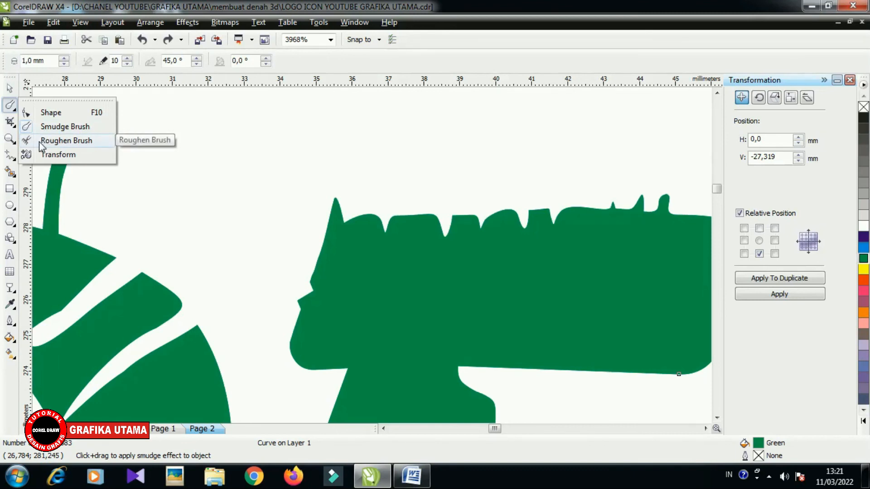
- Roughen the left edge and parts of the upper edge of the letter E with the 1 mm Roughen Brush
{"action": "left_click", "coordinate": [40, 144]}
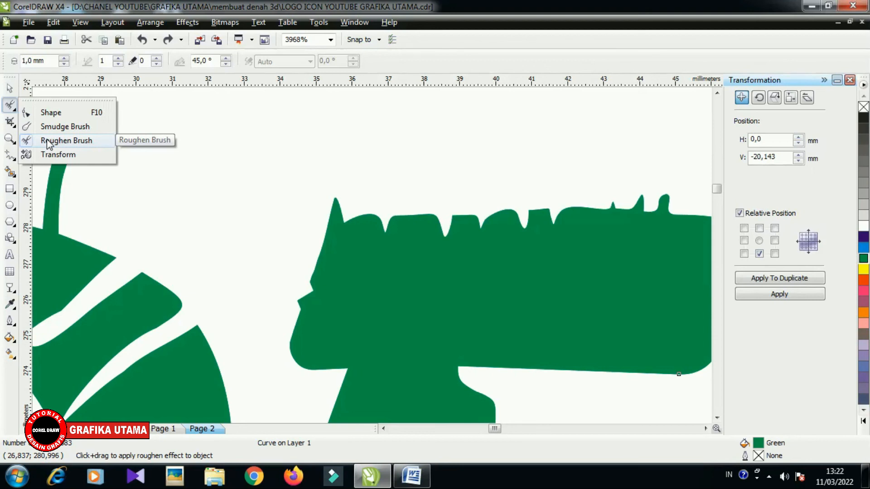
{"action": "left_click", "coordinate": [49, 141]}
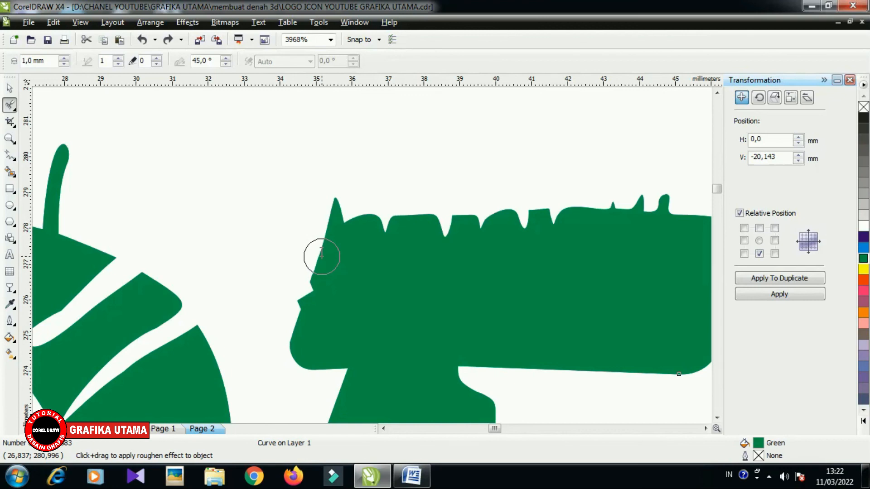
{"action": "mouse_move", "coordinate": [321, 257]}
{"action": "left_mouse_down"}
{"action": "mouse_move", "coordinate": [298, 332]}
{"action": "mouse_move", "coordinate": [302, 366]}
{"action": "left_mouse_up"}
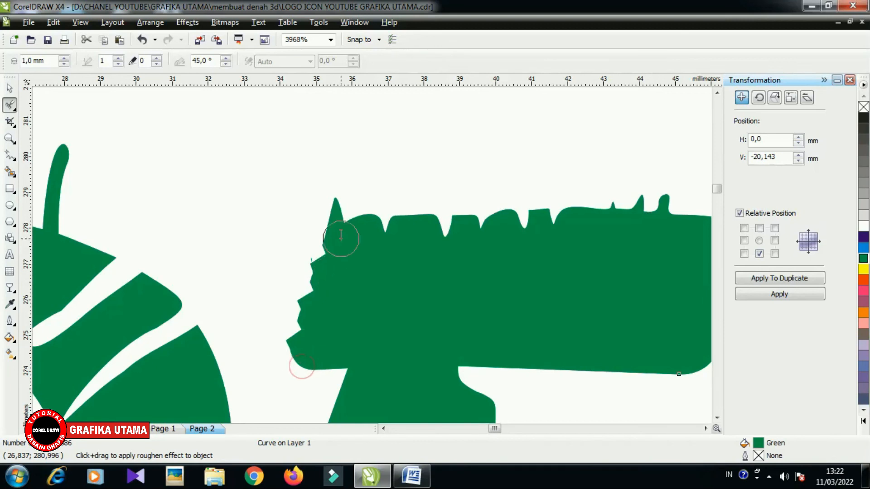
{"action": "left_click", "coordinate": [416, 222]}
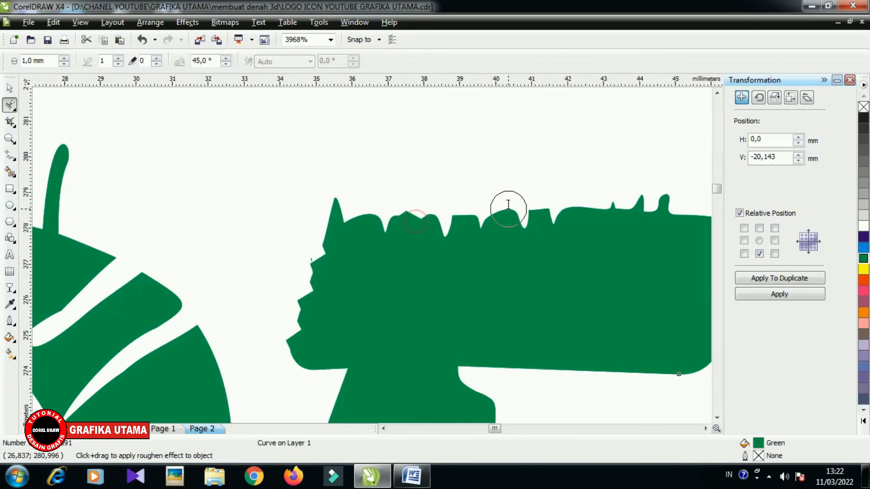
{"action": "left_click", "coordinate": [575, 211]}
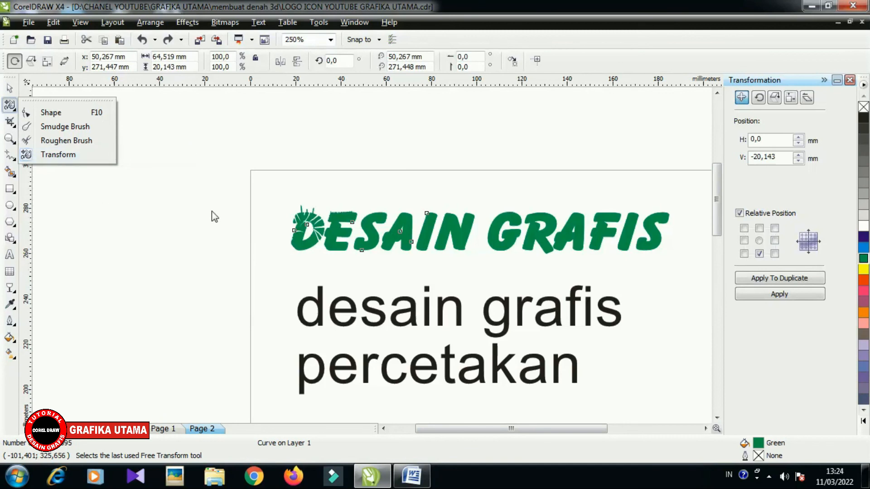
- Leave the Free Transform tool and return to the Pick tool
{"action": "left_click", "coordinate": [74, 178]}
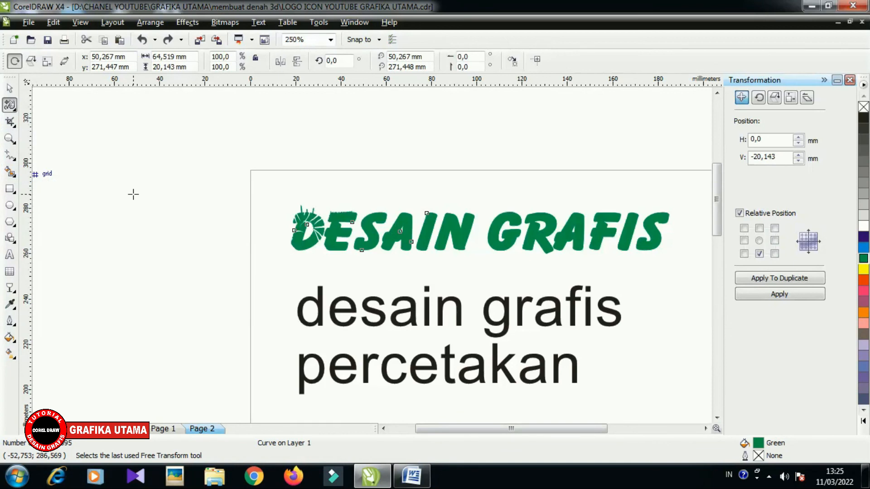
{"action": "left_click", "coordinate": [10, 89]}
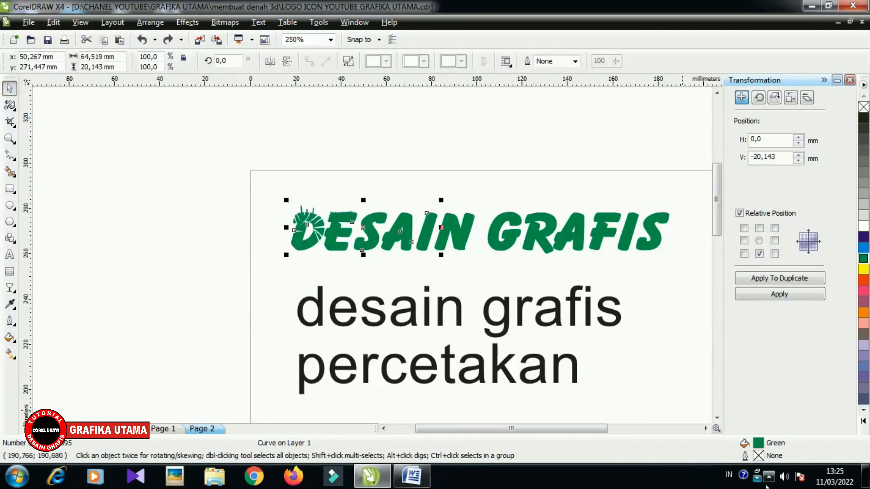